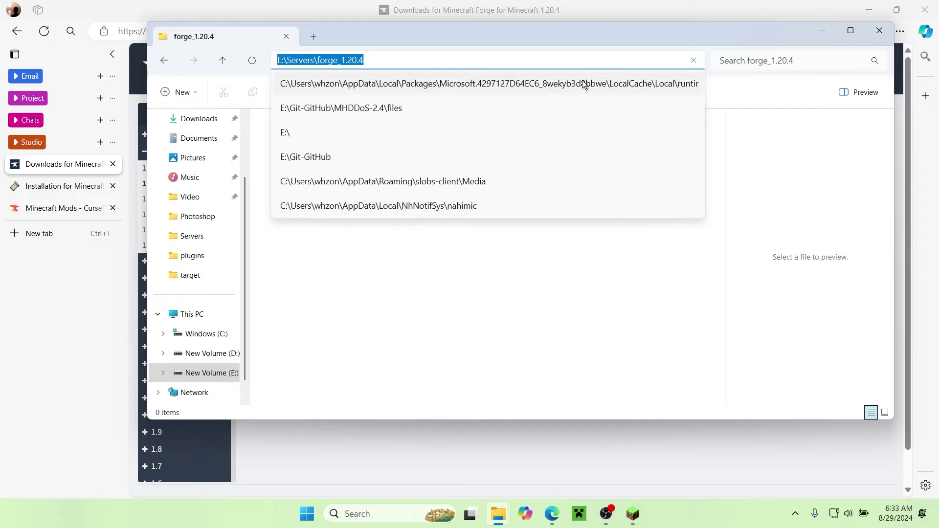
- Copy the forge_1.20.4 folder path, then launch forge-1.20.4-49.1.4-installer.jar from the Servers folder with the server installation option
click(273, 215)
click(166, 59)
click(400, 270)
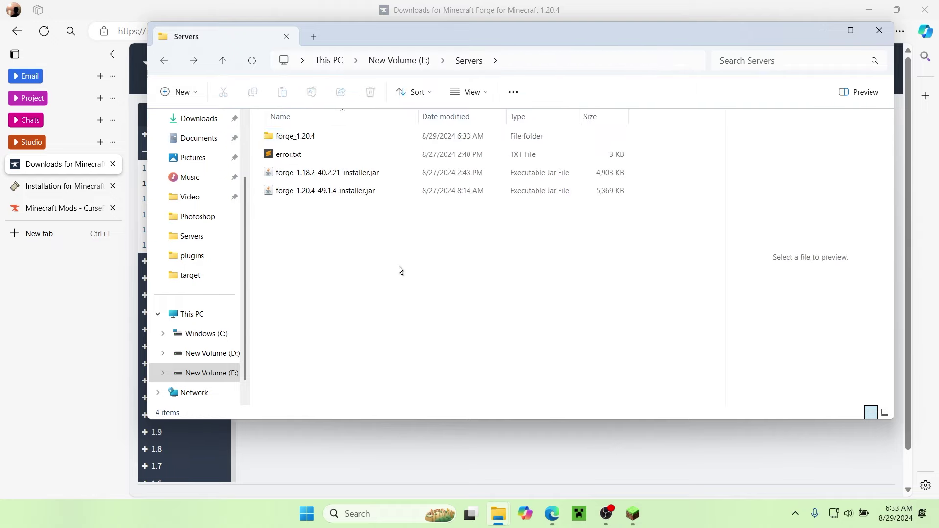
double_click(345, 190)
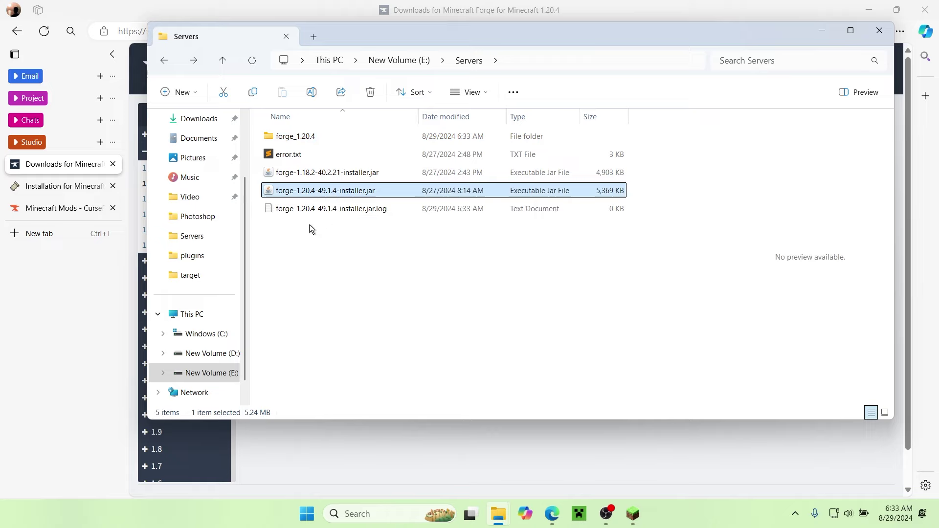
click(442, 270)
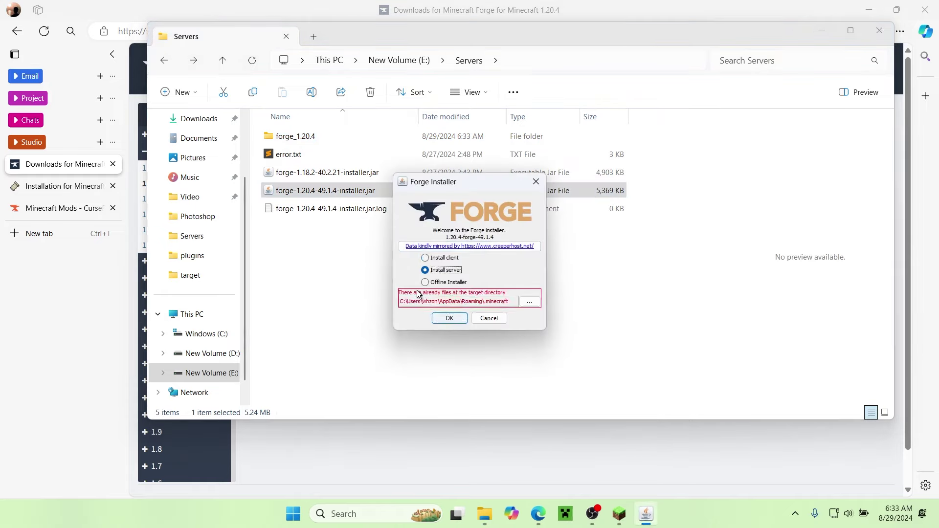
- Install the Forge server into E:\Servers\forge_1.20.4 and close the installer when it completes
click(526, 302)
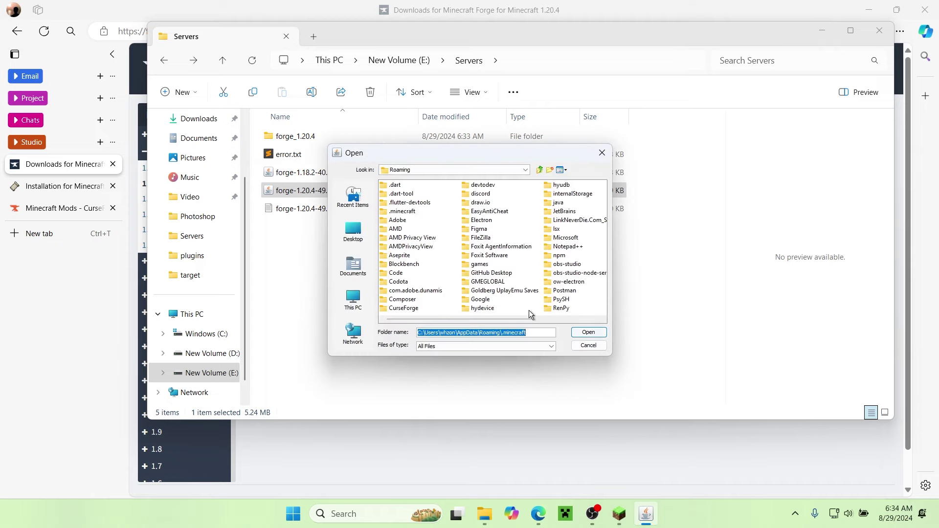
text(E:\Servers\forge_1.20.4)
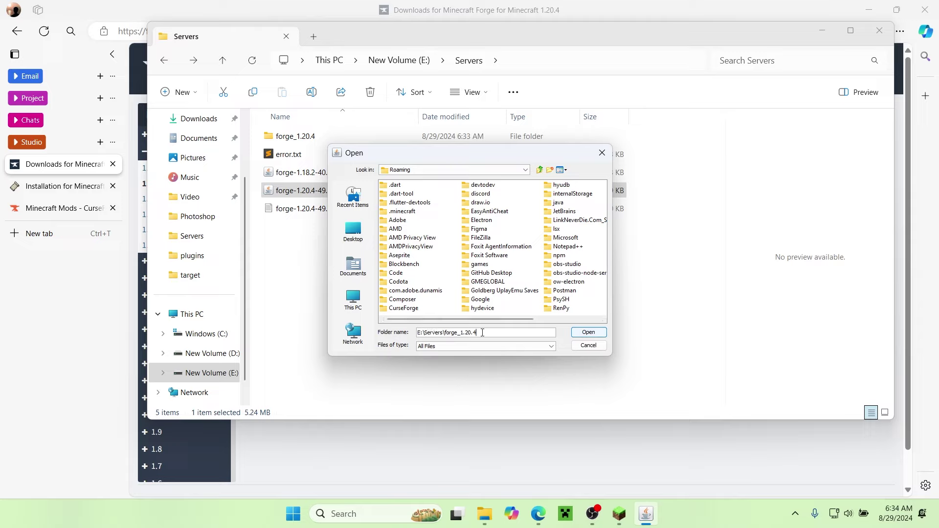
click(589, 332)
click(446, 312)
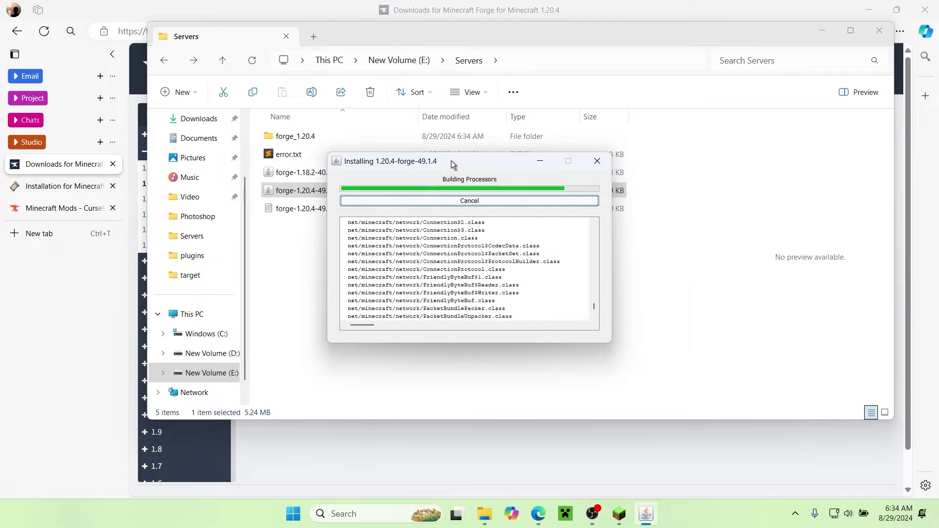
drag(451, 160, 615, 144)
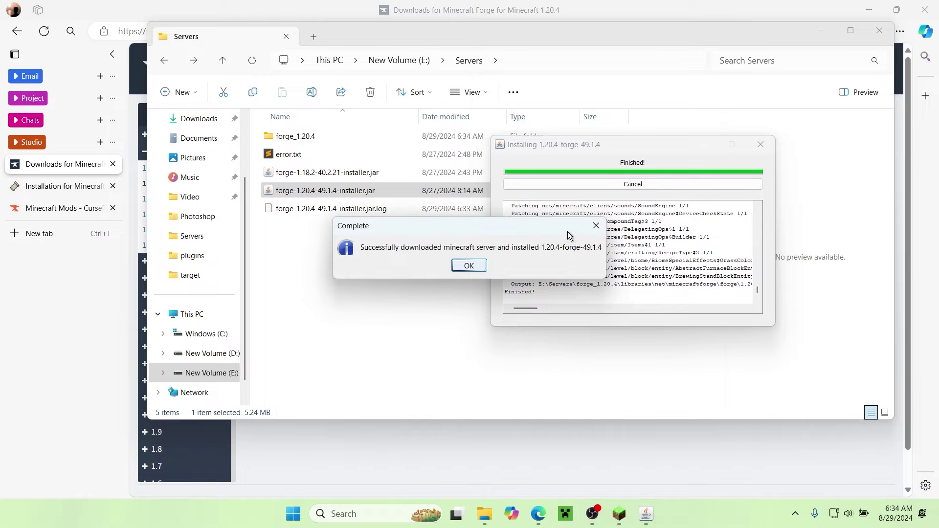
click(482, 265)
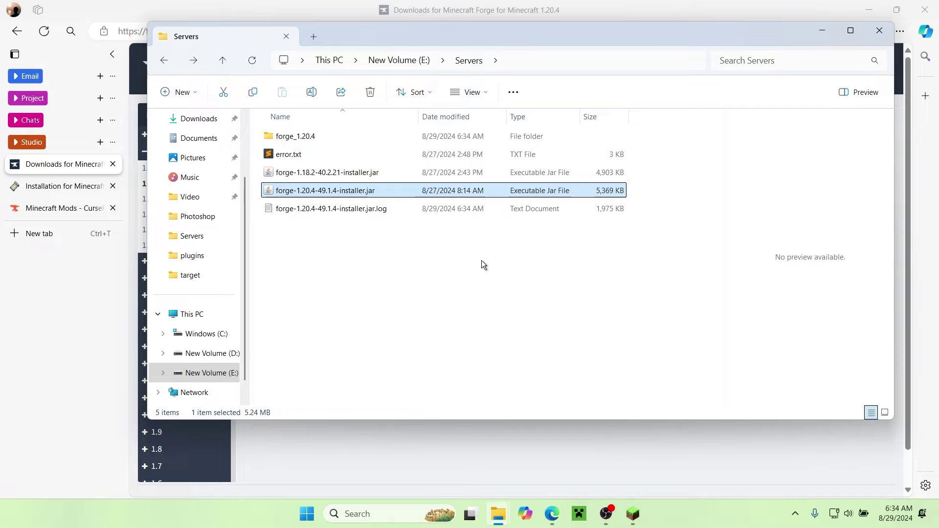
- Open error.txt, review the installation error at its end, and copy the piston-data.mojang.com server.jar URL from line 13
click(312, 156)
key(Return)
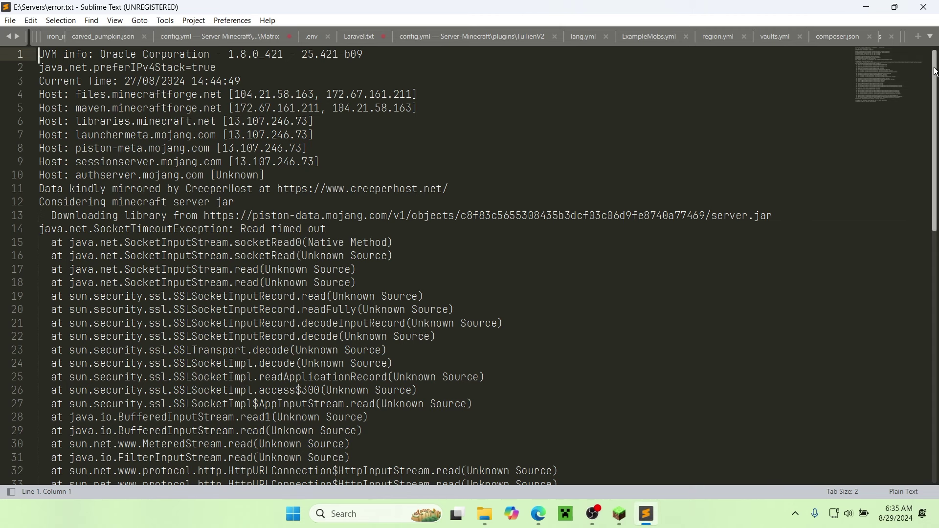
scroll(935, 71, down, 9)
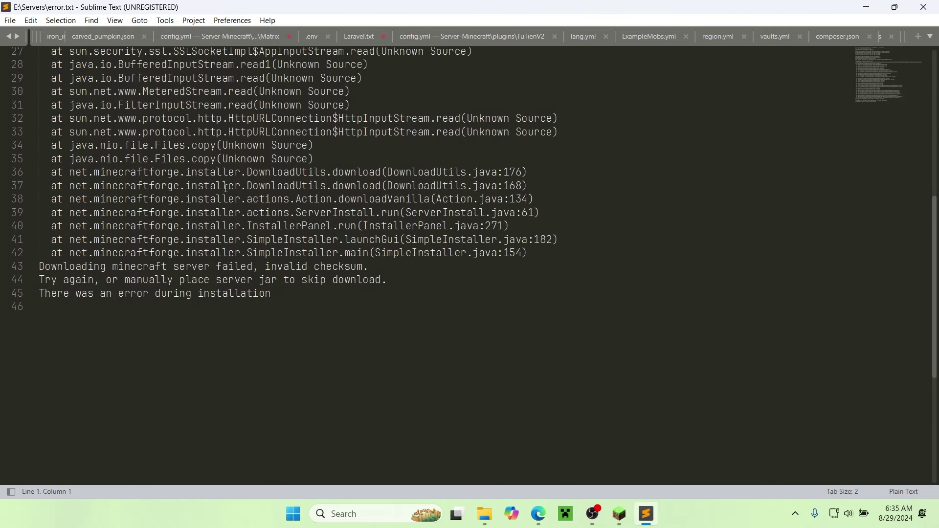
drag(272, 300, 1, 270)
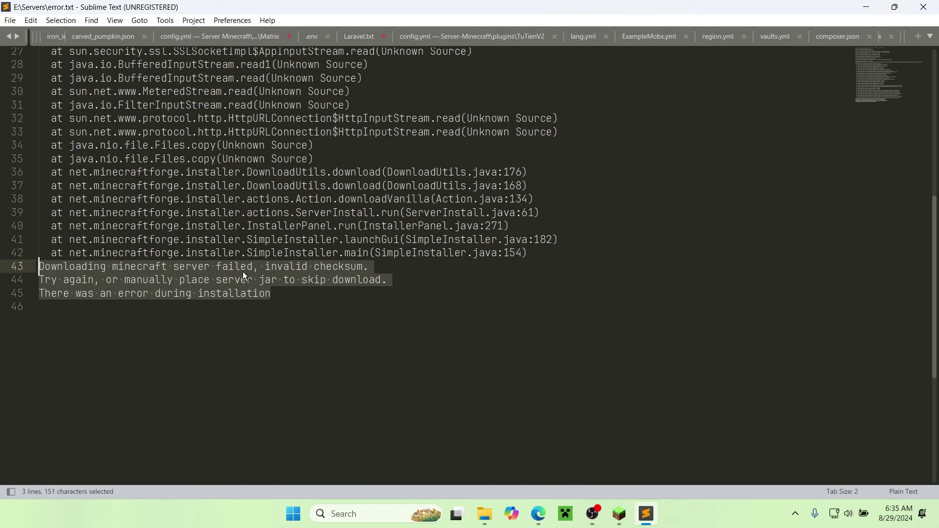
scroll(928, 154, up, 9)
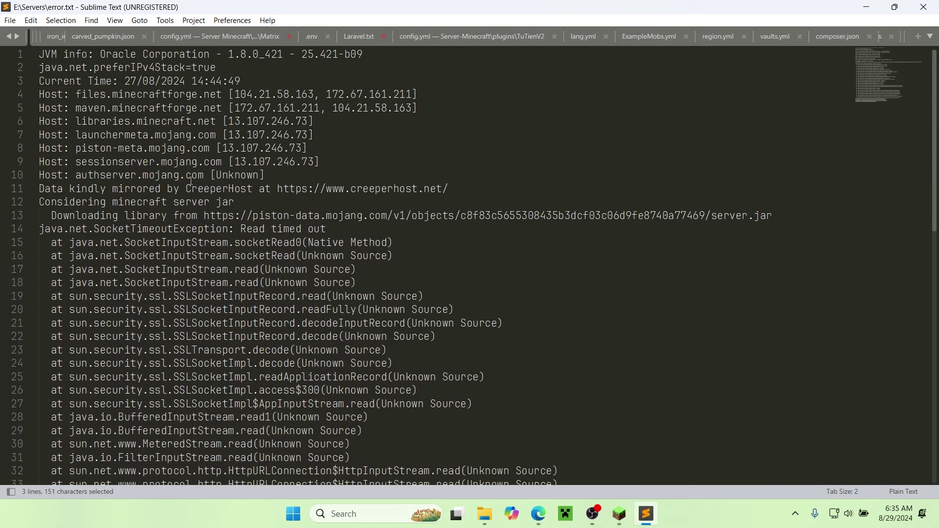
drag(42, 216, 788, 223)
key(ctrl+c)
- Switch to Microsoft Edge and open the copied URL in a new tab to download server.jar
mouse_move(538, 513)
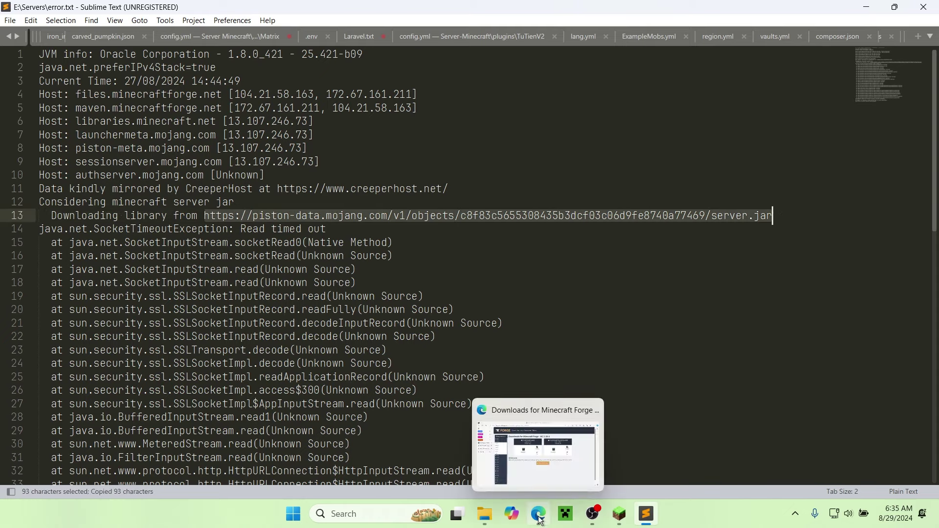
click(524, 445)
click(92, 237)
key(ctrl+v)
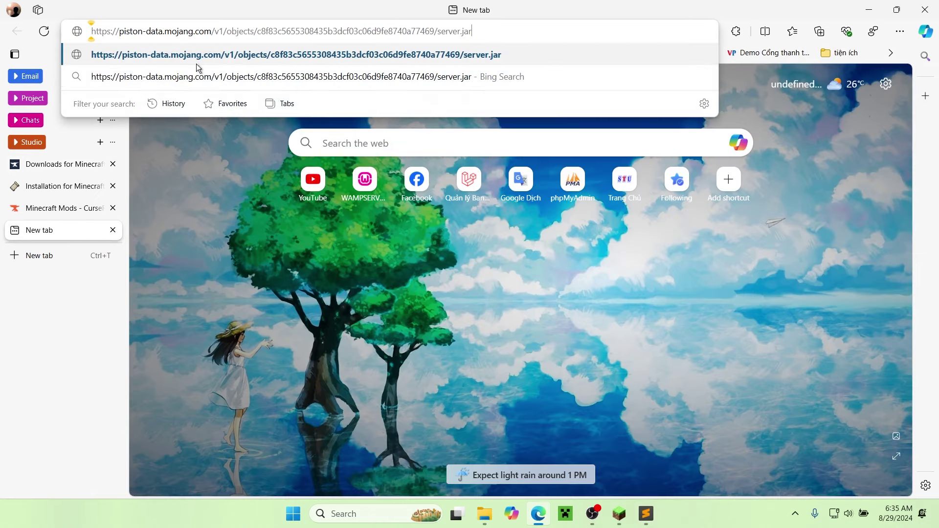
key(Return)
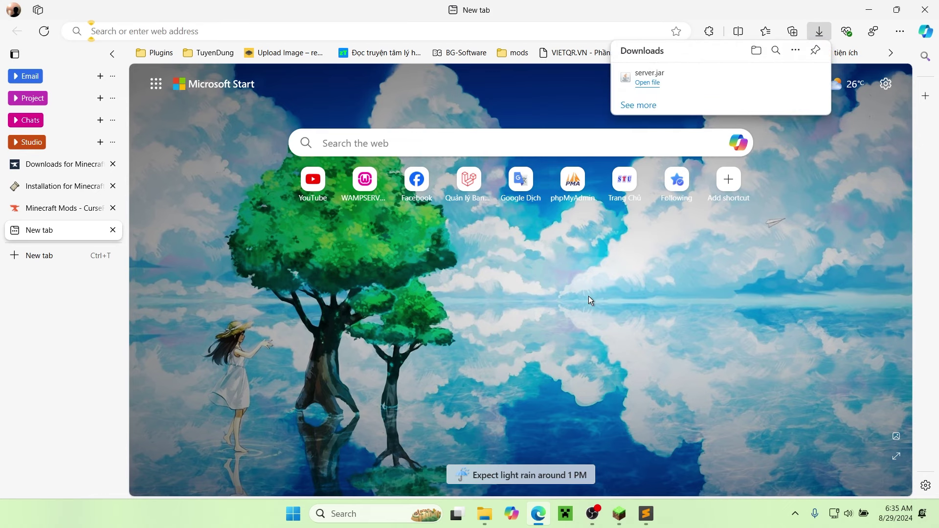
- Copy server.jar from Downloads into the forge_1.20.4 server folder and return to the Servers folder
click(484, 513)
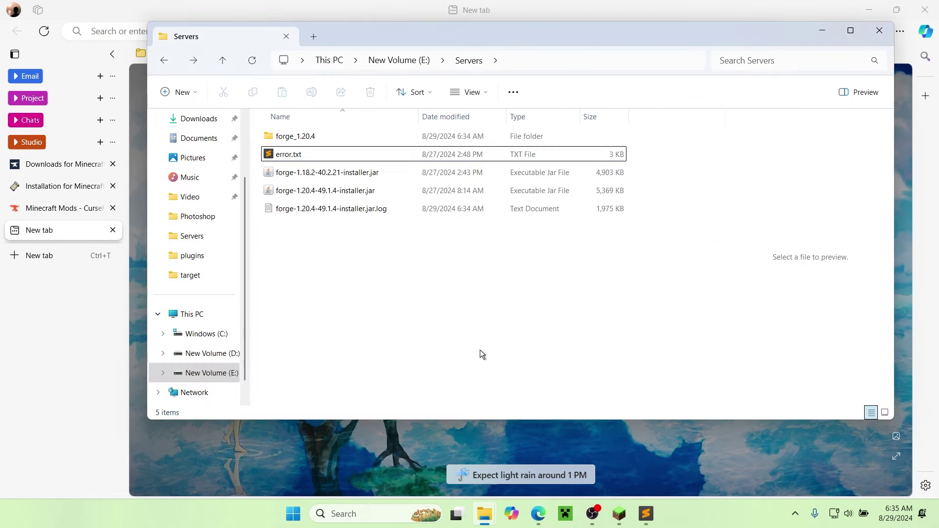
click(198, 121)
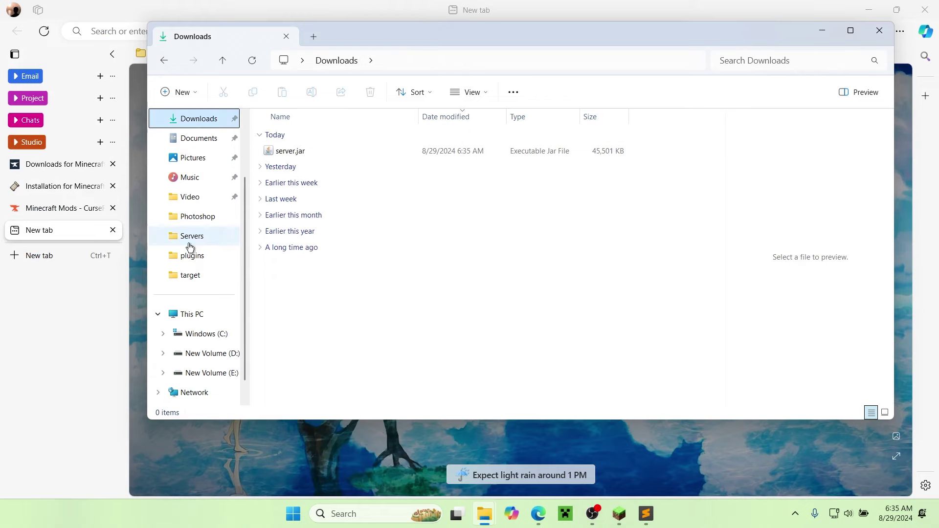
click(314, 151)
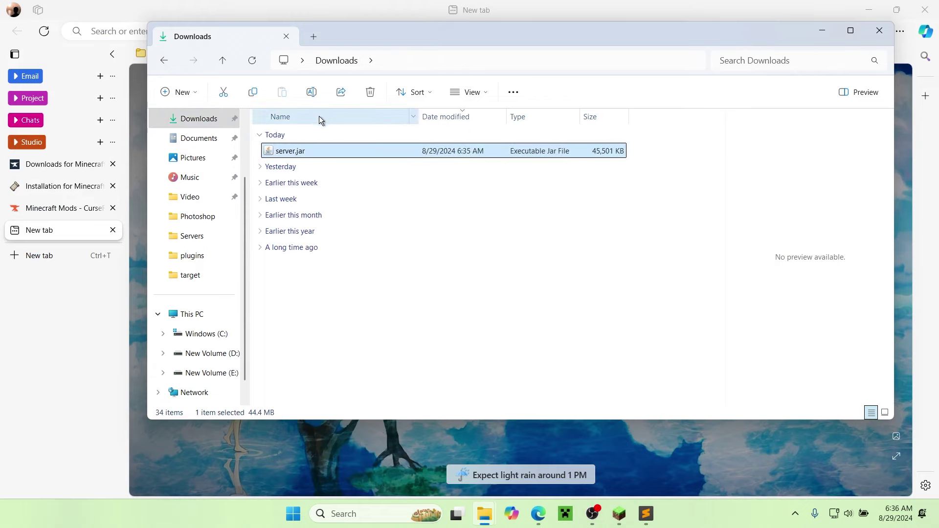
click(169, 62)
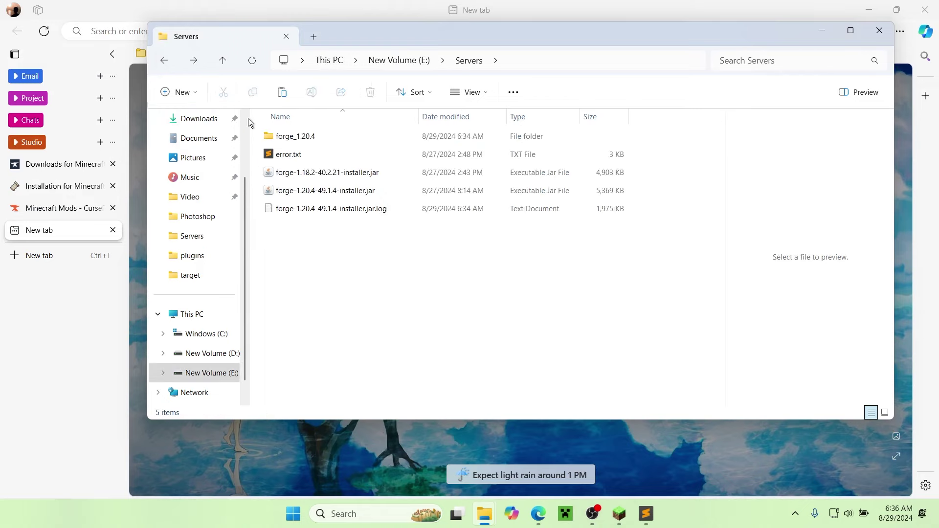
double_click(295, 138)
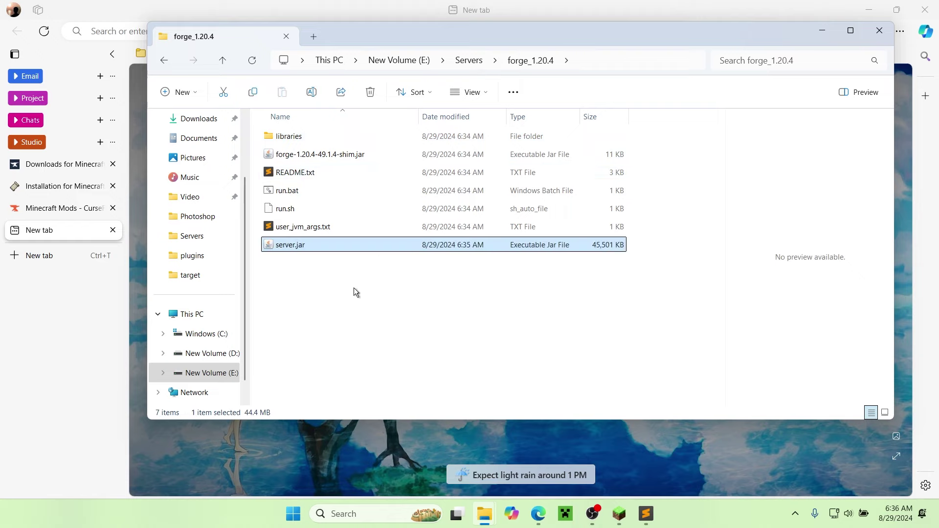
click(164, 59)
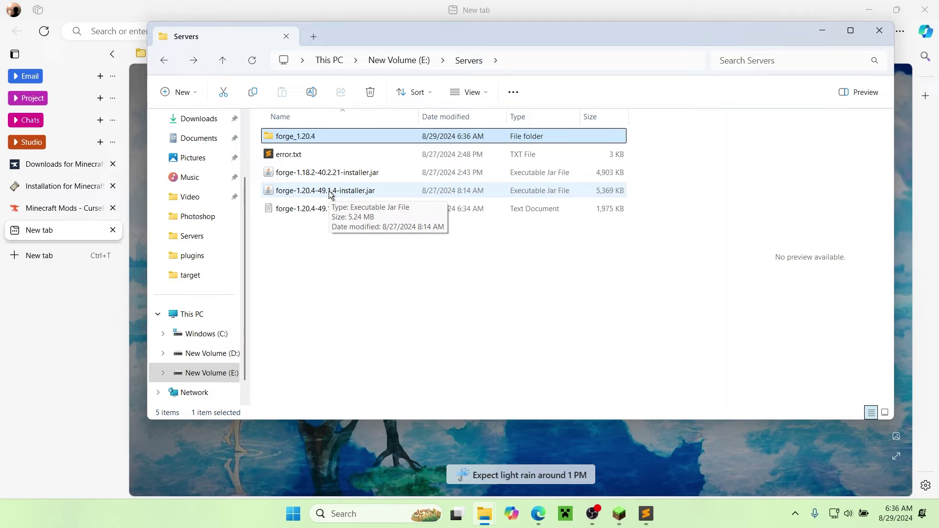
- Edit run.bat in the forge_1.20.4 folder as text, insert nogui before %* on the java line, and save it
key(Return)
drag(567, 35, 564, 26)
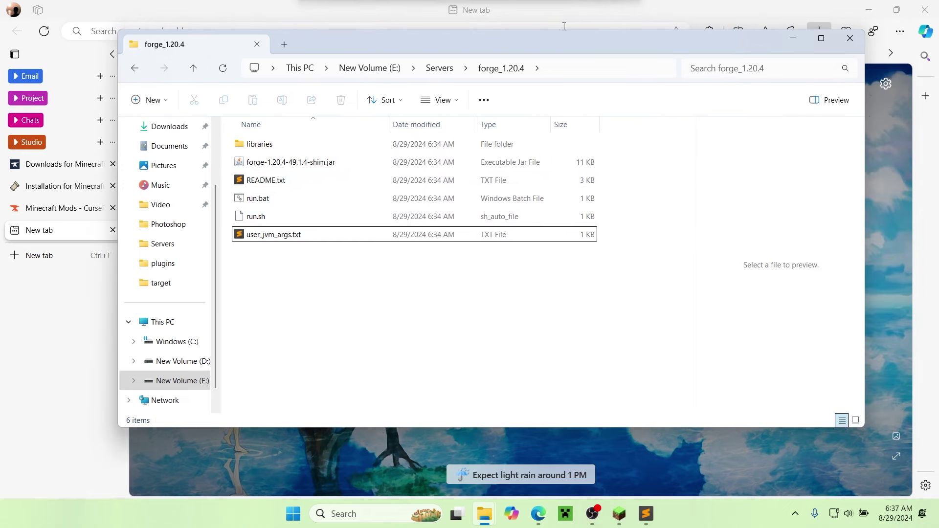
click(258, 199)
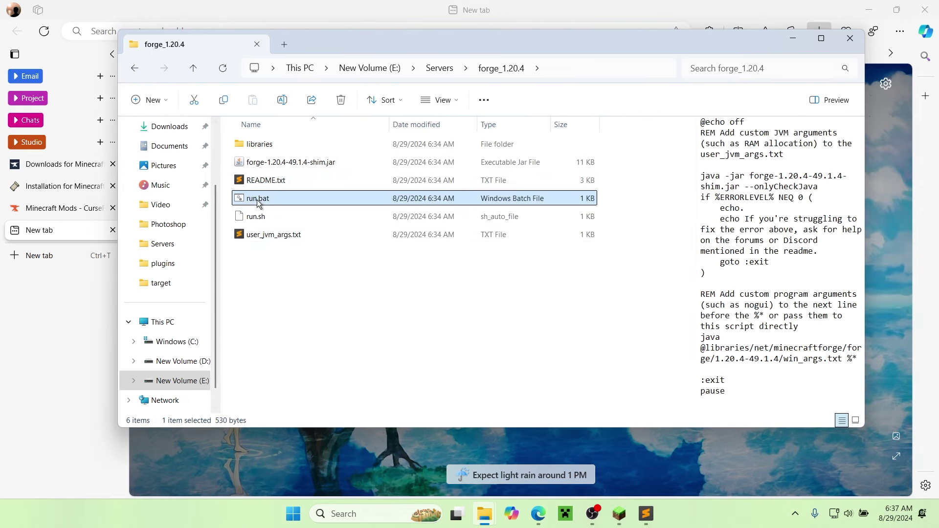
right_click(258, 201)
click(324, 377)
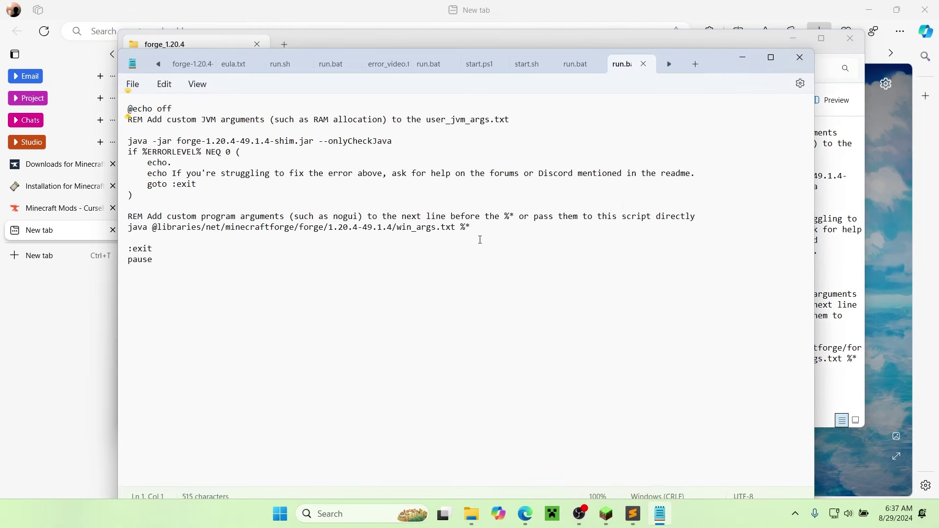
click(461, 230)
text(nogui)
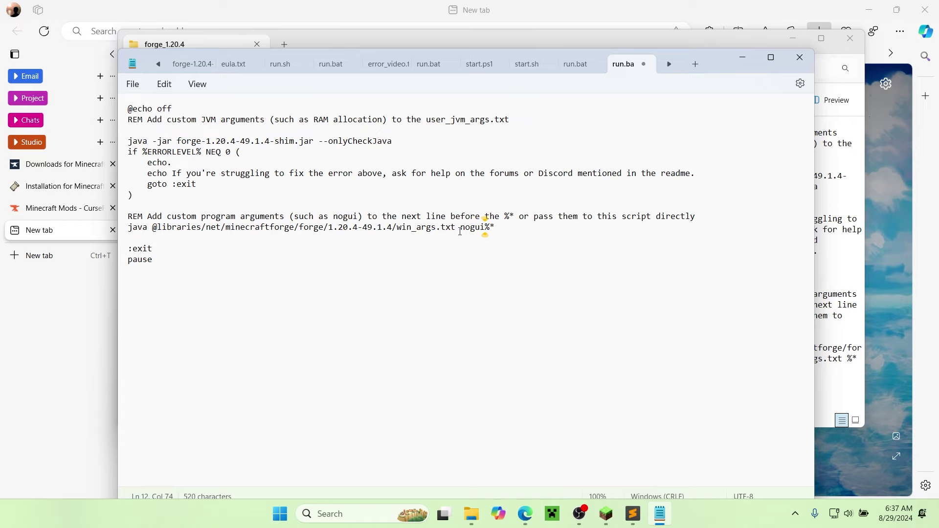
key(ctrl+s)
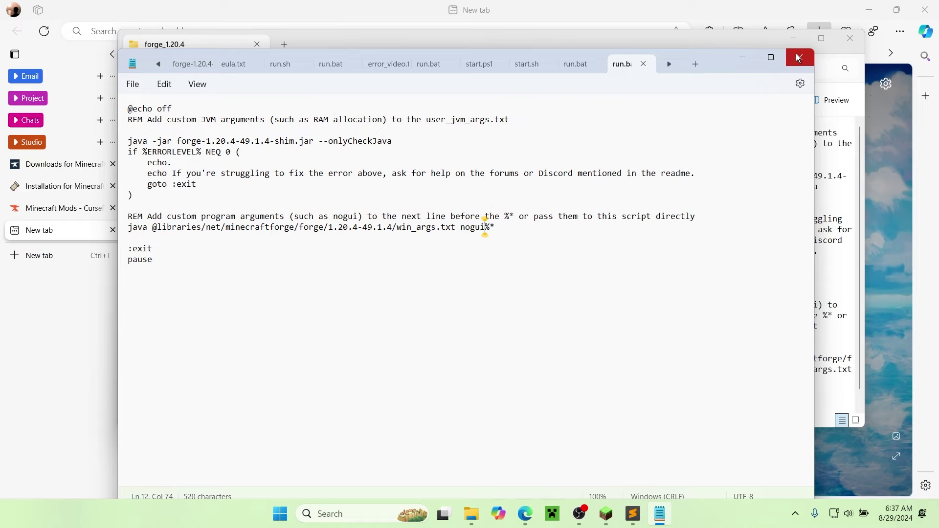
click(800, 57)
click(480, 296)
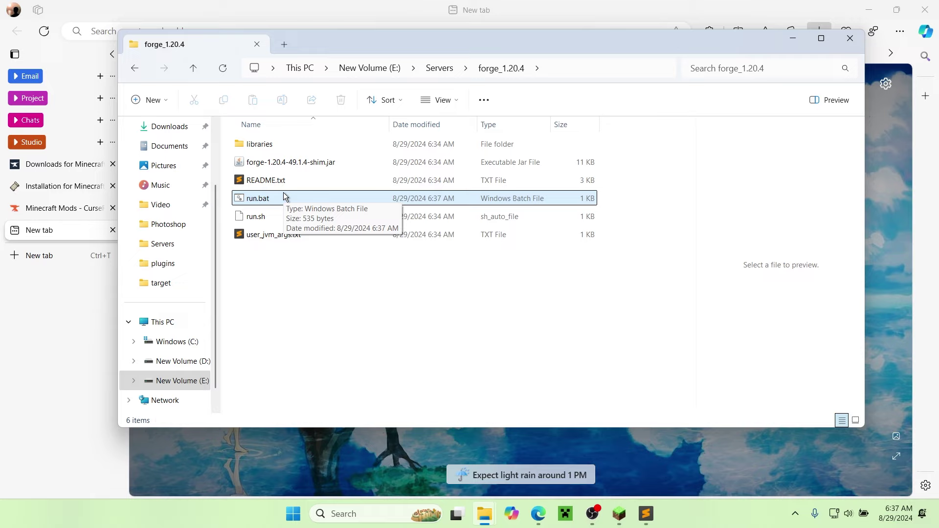
- In user_jvm_args.txt, remove the comment text before -Xmx3G and -Xms2500M so that only the memory options remain on lines 5 and 6
double_click(296, 235)
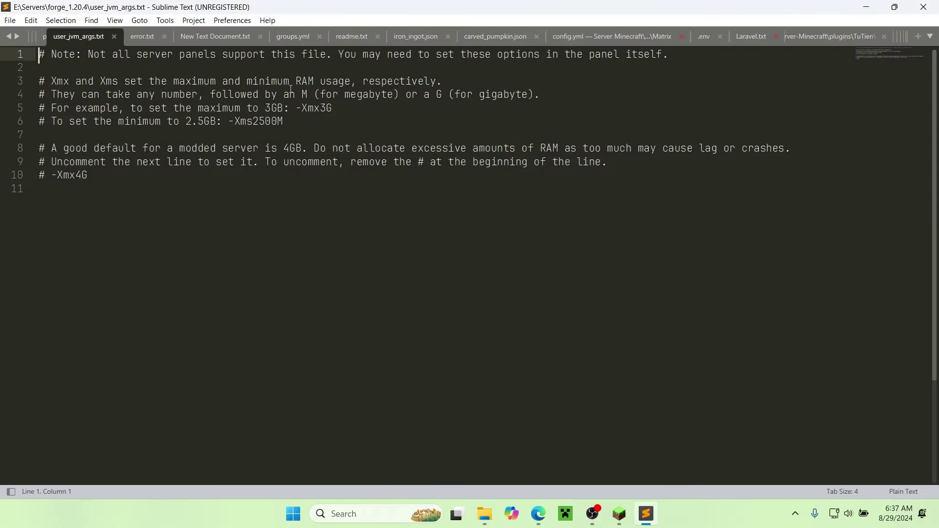
drag(293, 120, 69, 122)
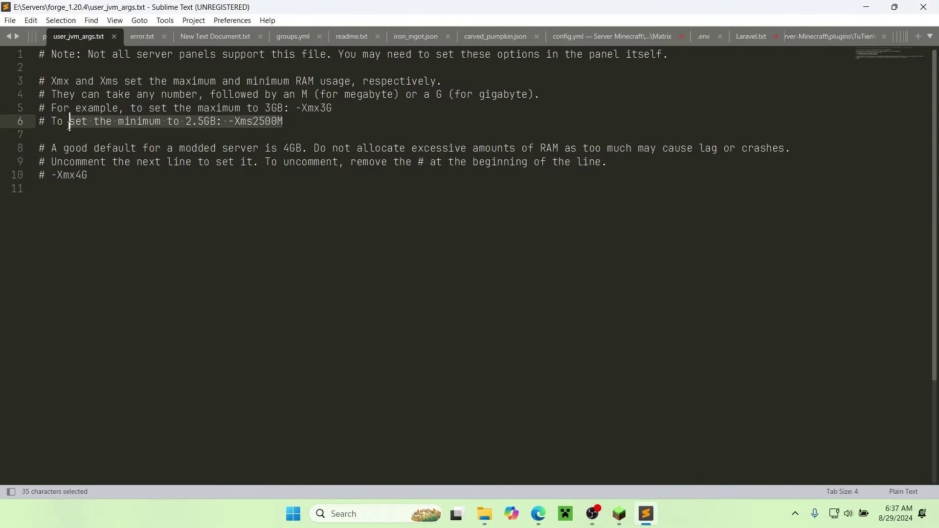
drag(333, 108, 39, 108)
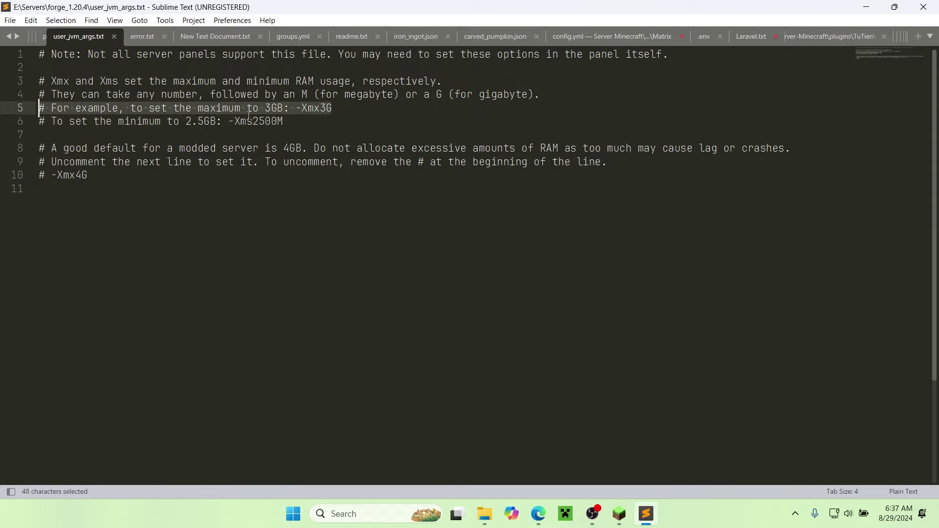
click(369, 107)
drag(226, 121, 39, 121)
key(BackSpace)
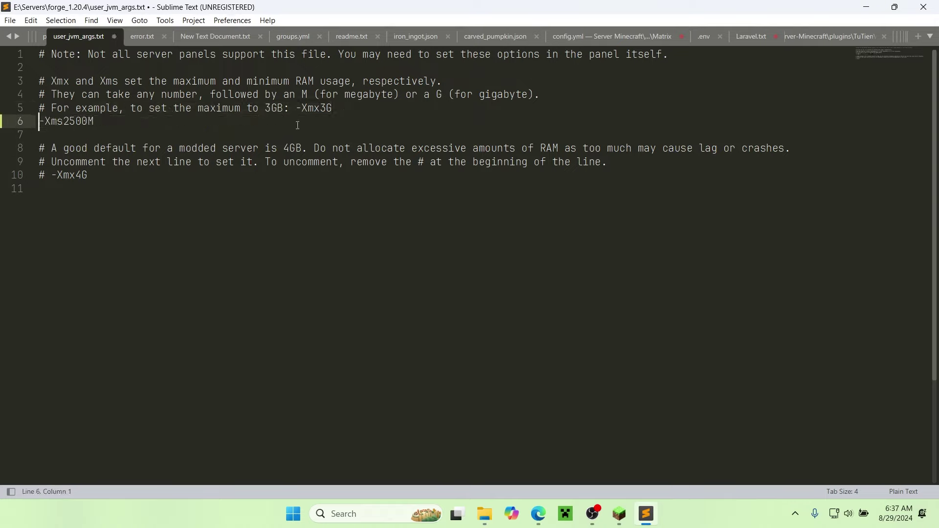
drag(295, 108, 39, 108)
key(BackSpace)
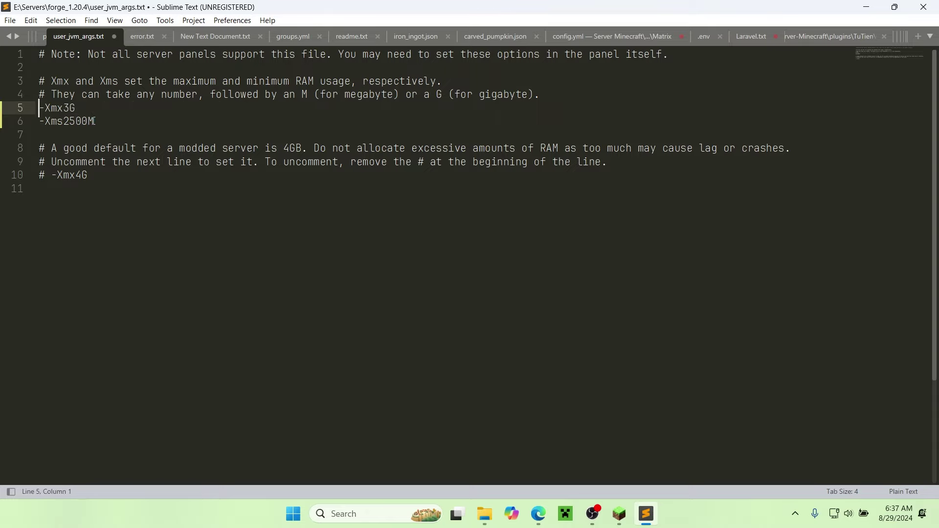
drag(94, 121, 3, 112)
click(115, 118)
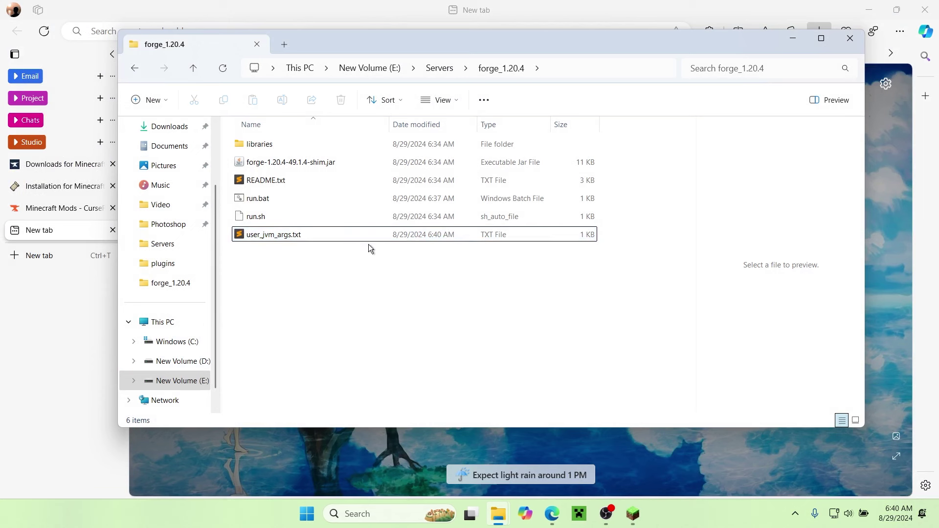
- Run run.bat to generate the initial server files and dismiss its console
double_click(270, 197)
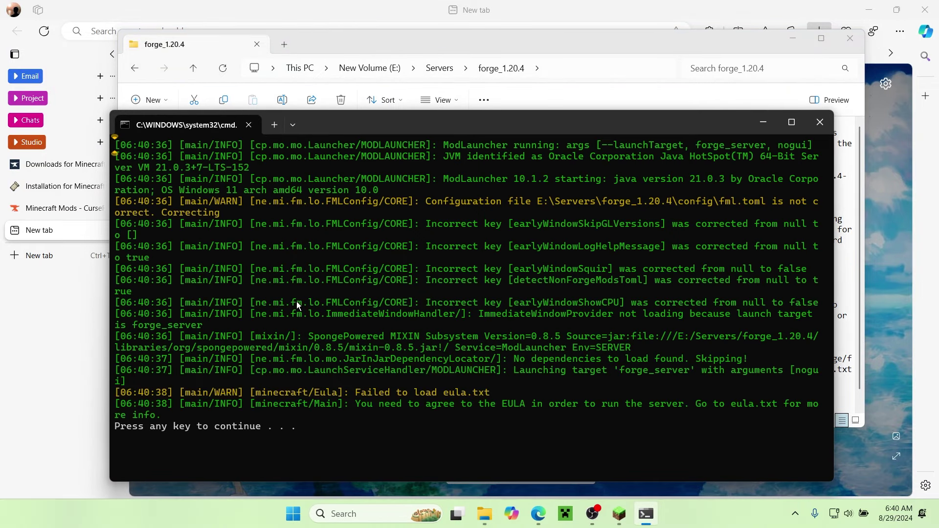
key(Return)
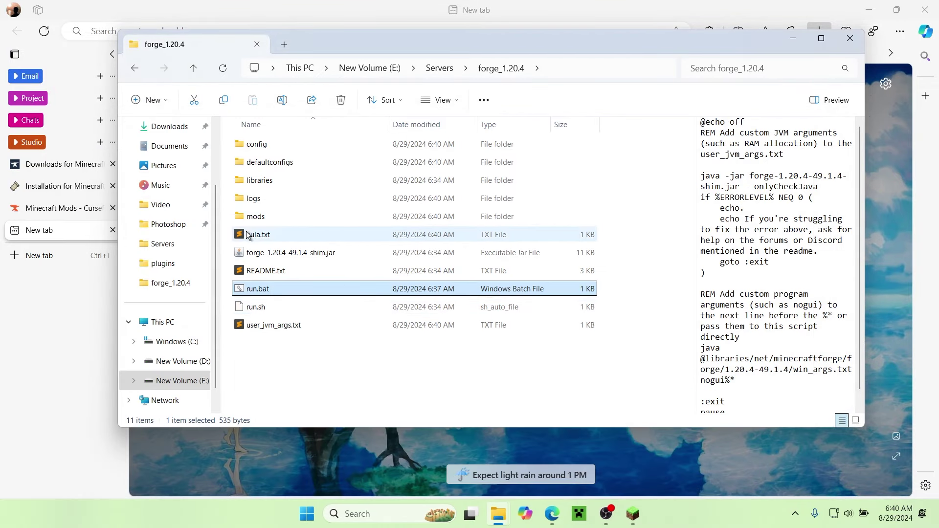
- Set eula=true in the forge_1.20.4 folder's eula.txt, save the file and close the editor
double_click(250, 235)
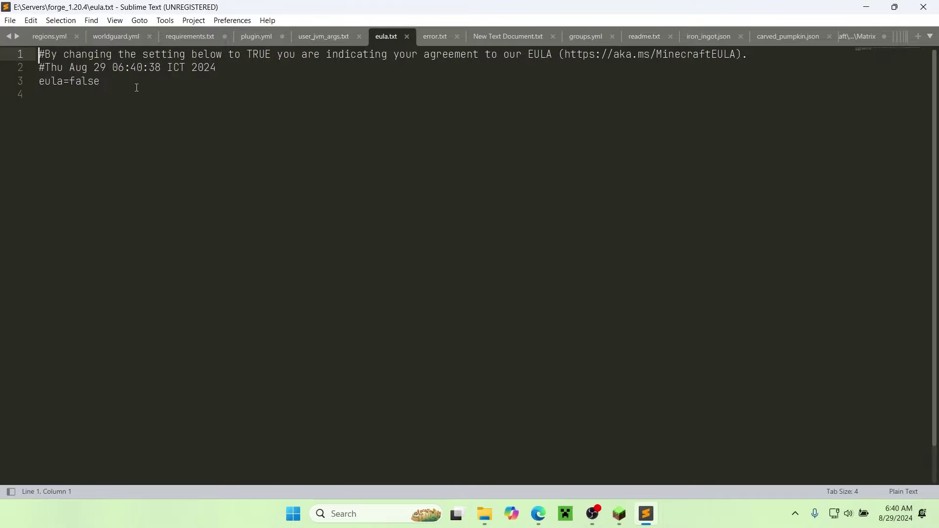
click(137, 87)
key(BackSpace)
key(BackSpace)
key(BackSpace)
key(BackSpace)
key(BackSpace)
text(true)
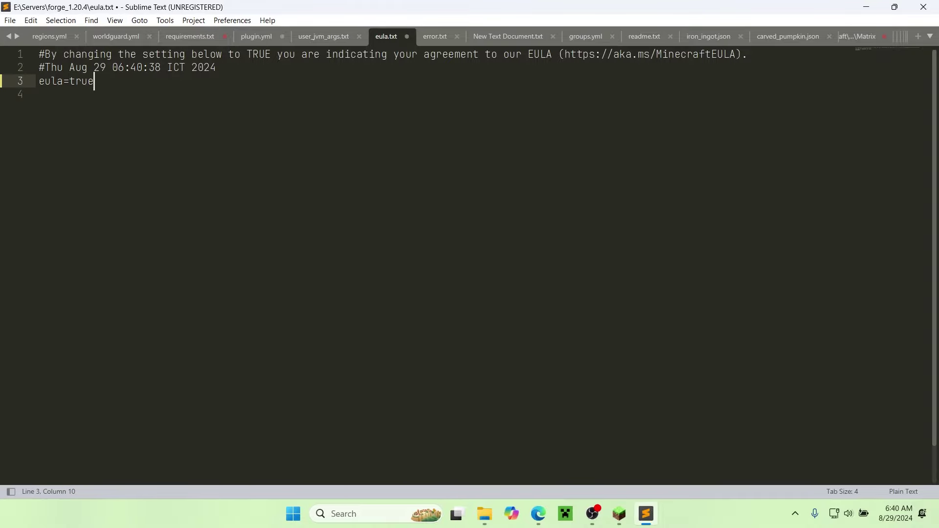
key(ctrl+s)
click(923, 6)
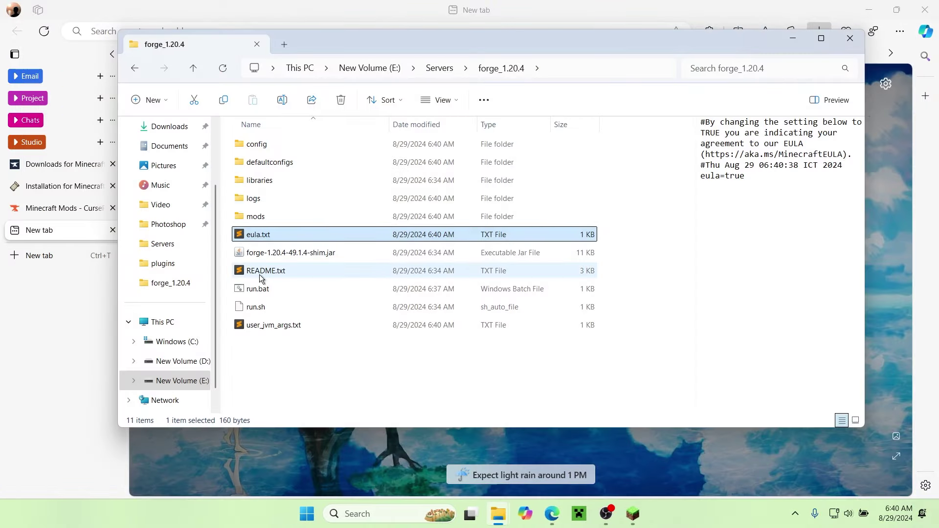
- Start the Forge server by running run.bat in the forge_1.20.4 folder
click(259, 291)
key(Return)
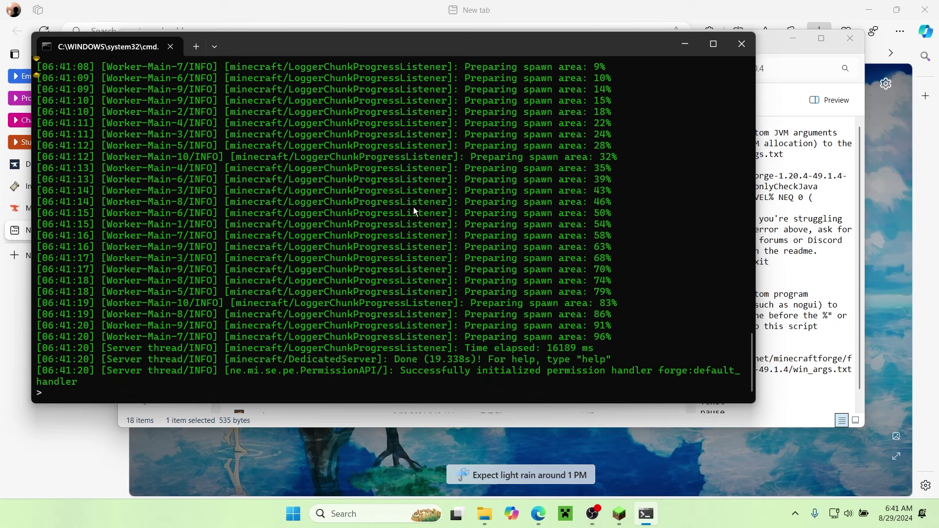
drag(384, 47, 485, 42)
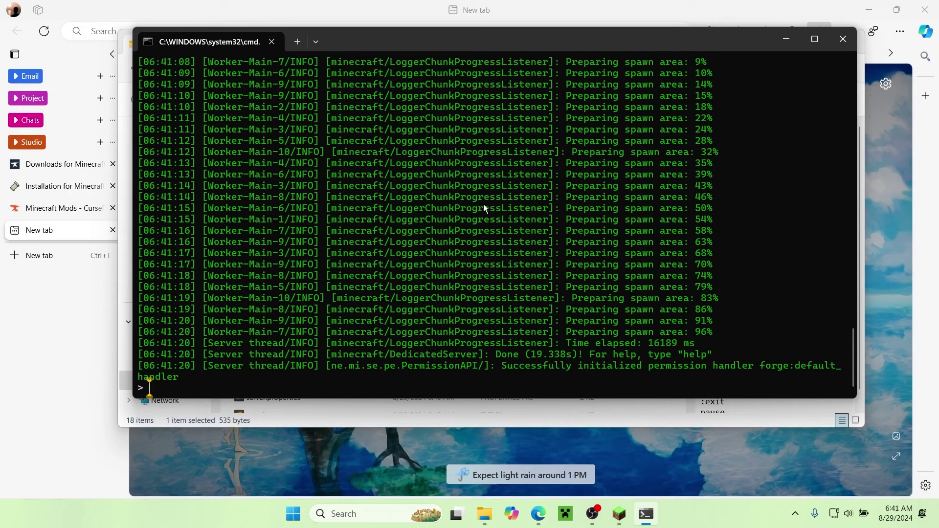
- List the server's loaded mods with the console command forge mods and examine the Minecraft and Forge entries
text(forge mods)
key(Return)
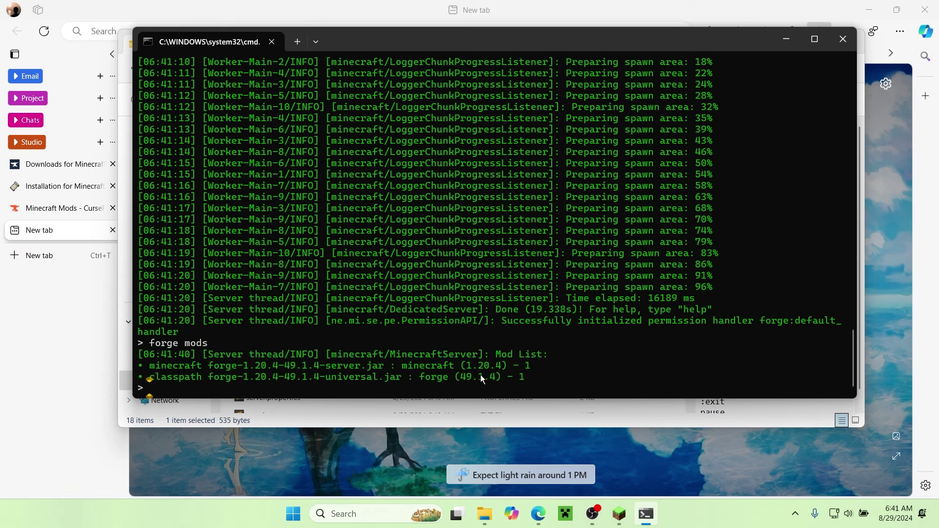
drag(541, 367, 381, 369)
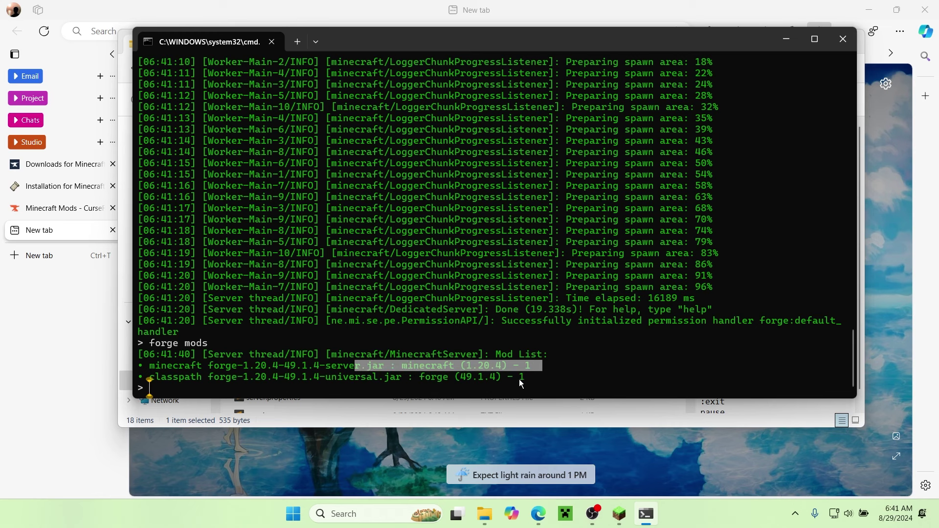
drag(528, 378, 481, 377)
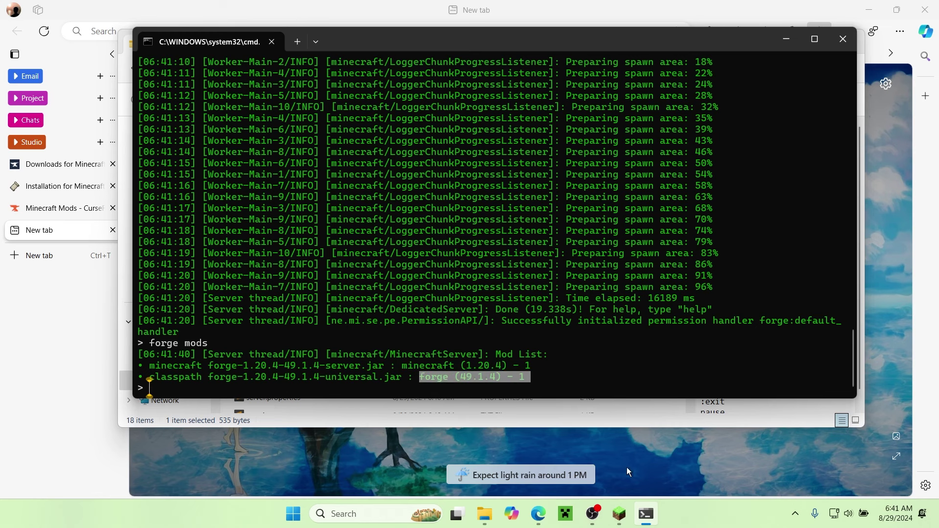
- Switch to the Minecraft Forge 1.20.4 game window, read through its installed mods list and return to the title screen
mouse_move(620, 513)
click(626, 445)
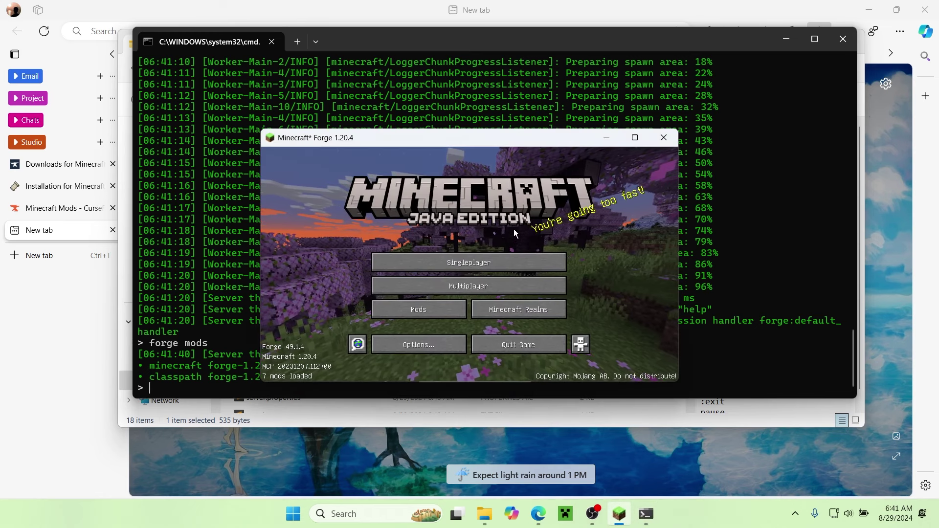
drag(504, 138, 575, 112)
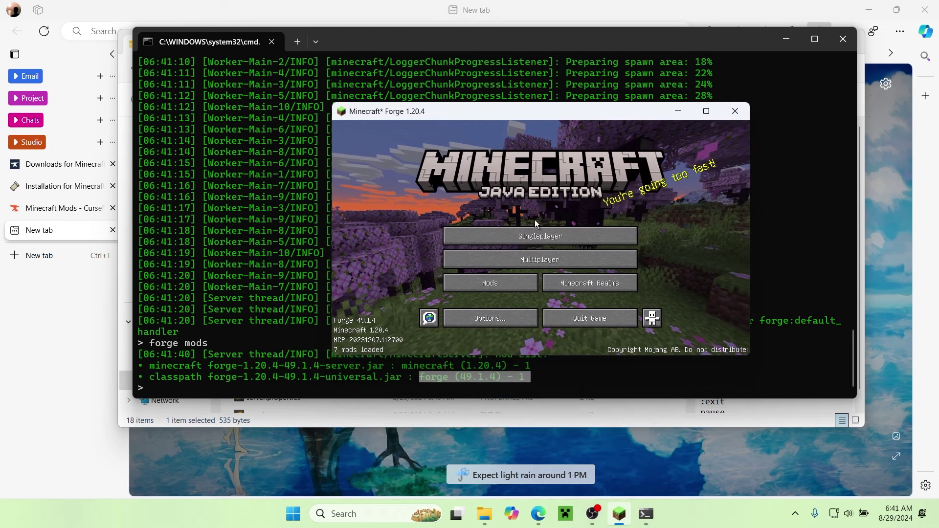
click(507, 287)
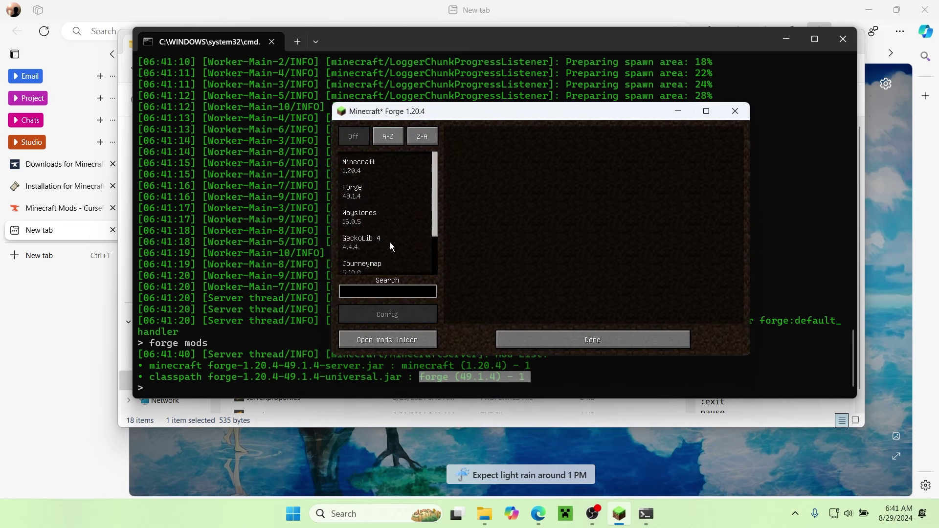
drag(432, 196, 435, 237)
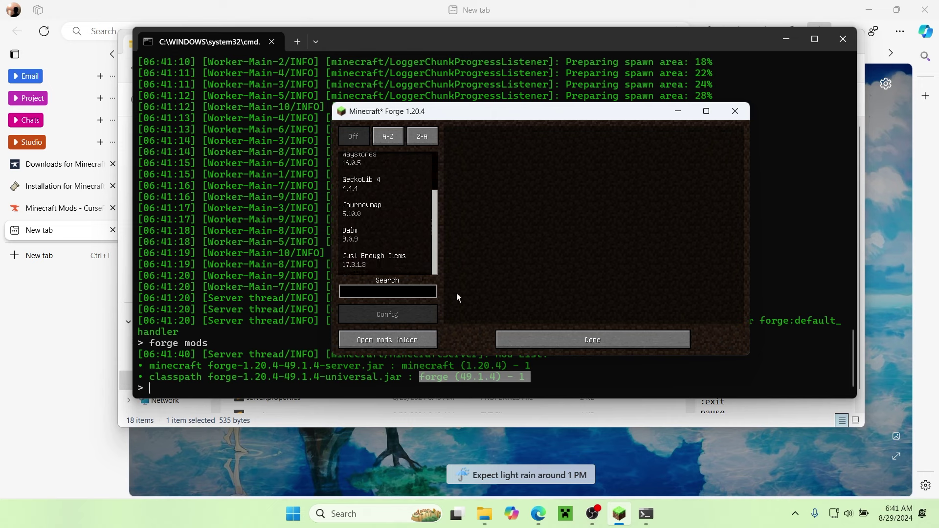
click(584, 342)
- Examine the Minecraft Server entry's compatibility status in the multiplayer list, then return to the title screen
click(588, 260)
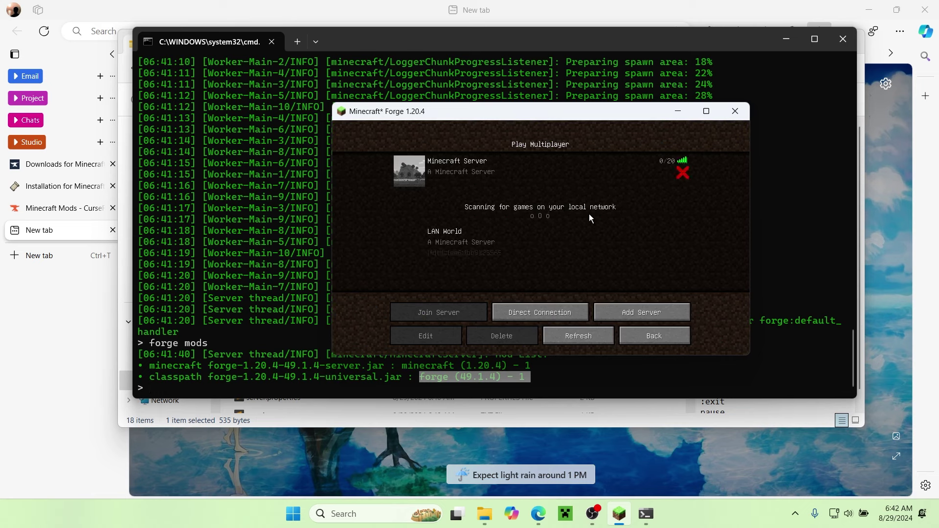
click(482, 240)
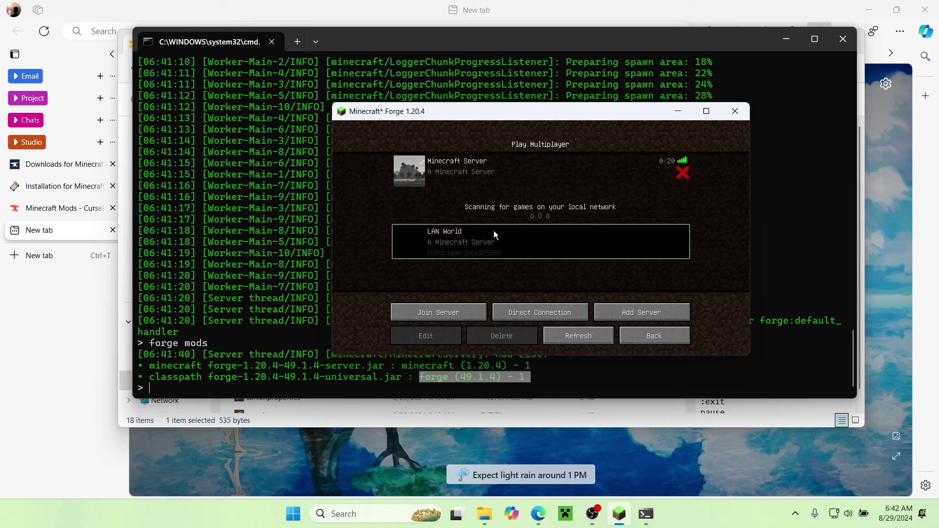
click(494, 228)
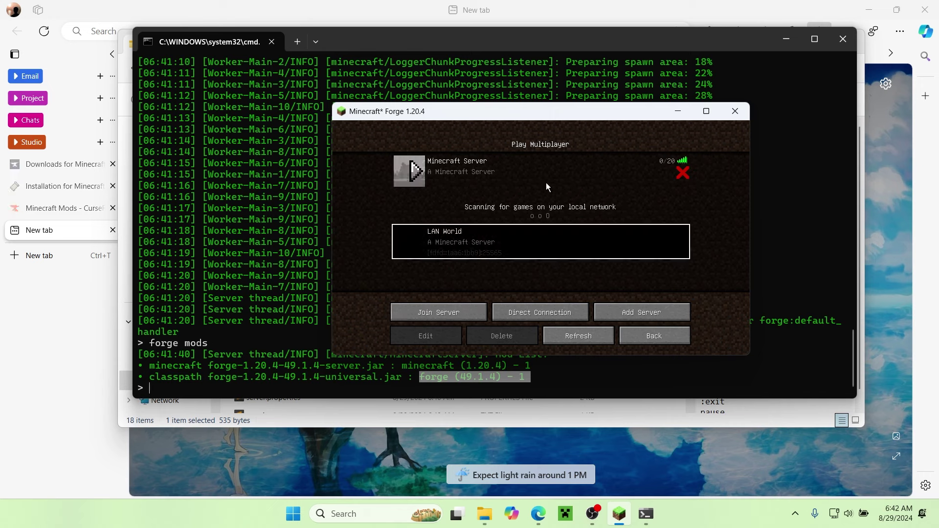
click(489, 164)
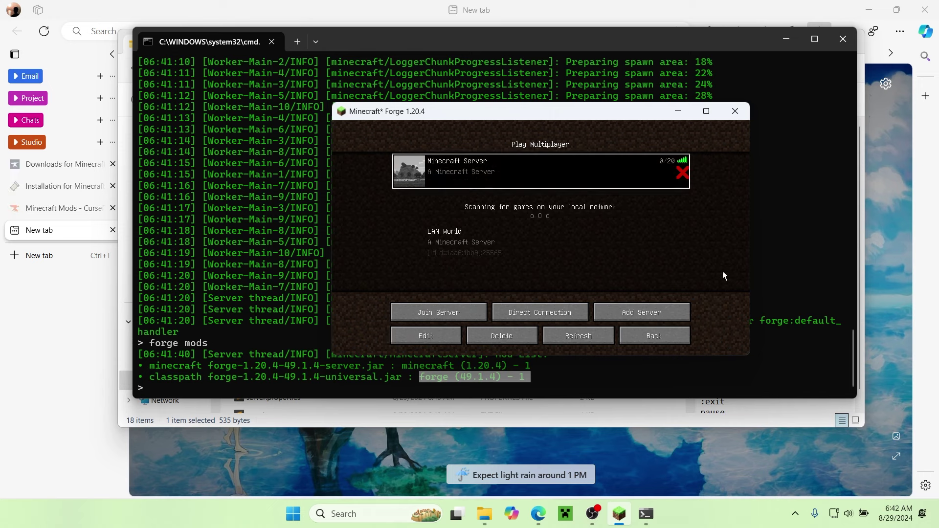
mouse_move(683, 182)
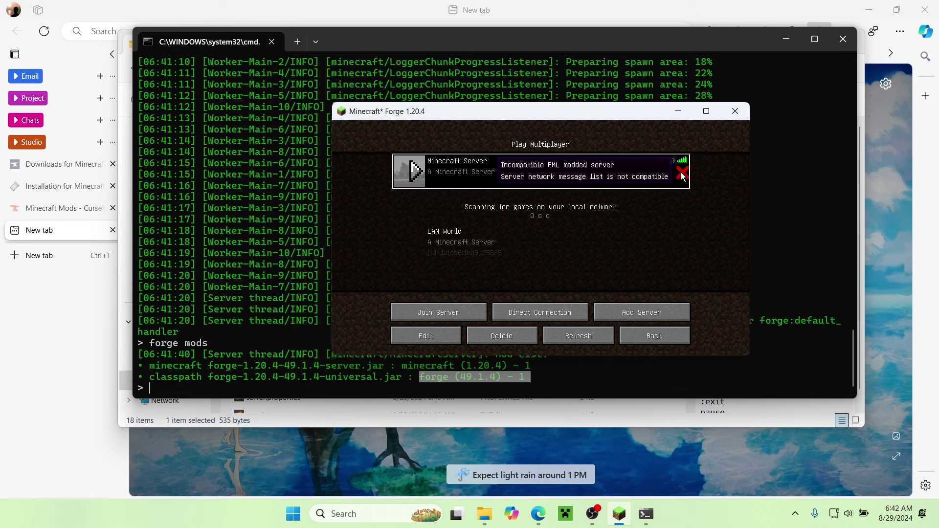
drag(564, 110, 591, 98)
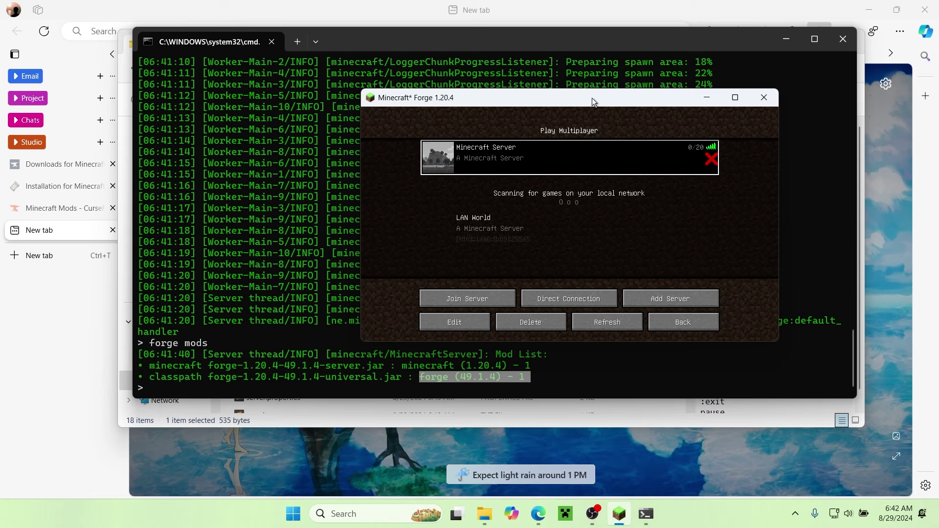
drag(592, 98, 623, 74)
click(702, 301)
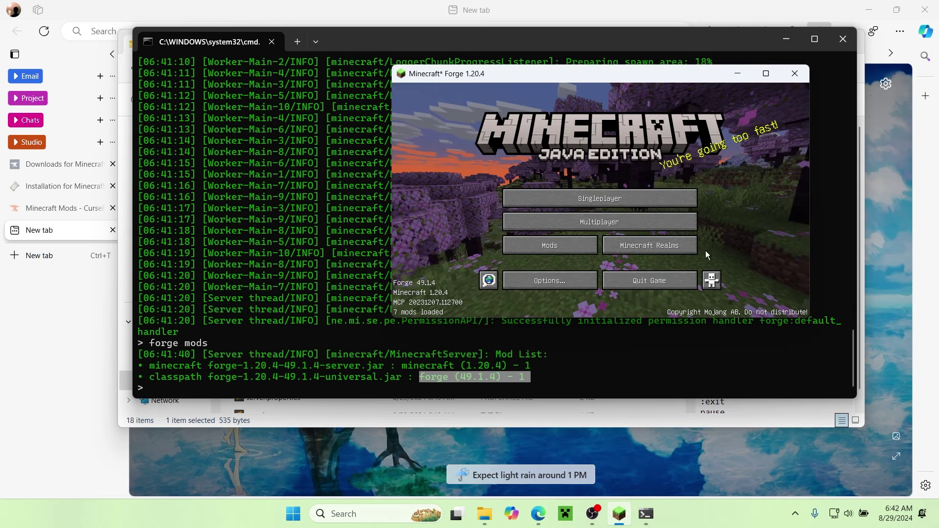
- Compare the game client's mods list with the mod list in the server console
click(518, 245)
click(620, 300)
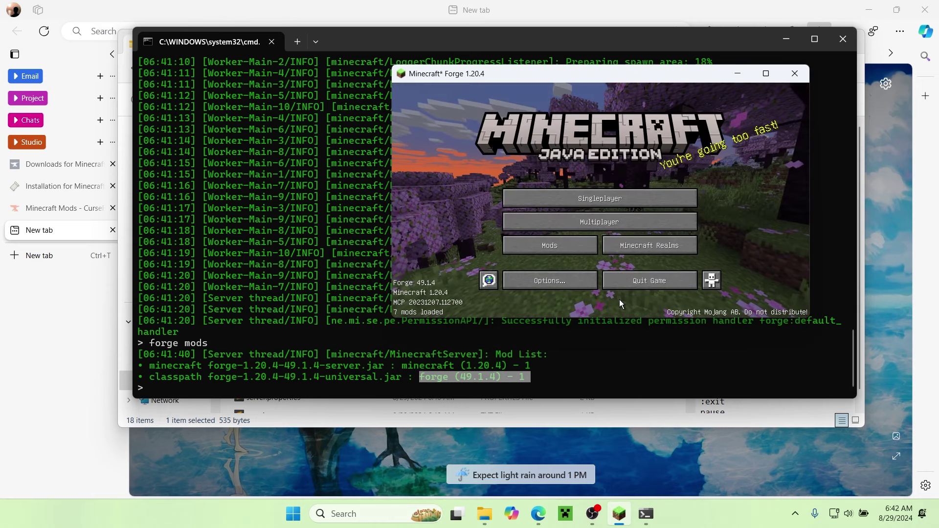
click(227, 194)
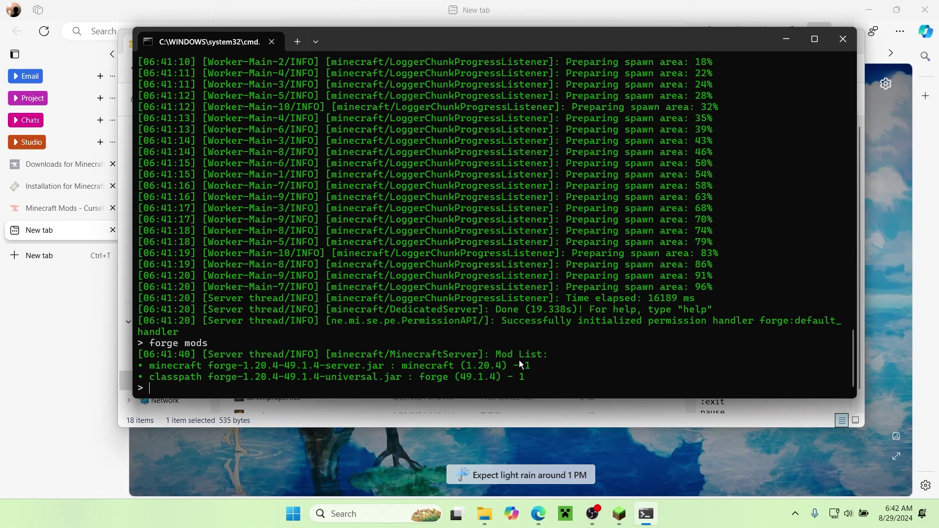
- Try to join Minecraft Server from the game's multiplayer list, then return to the server list
click(619, 513)
click(618, 228)
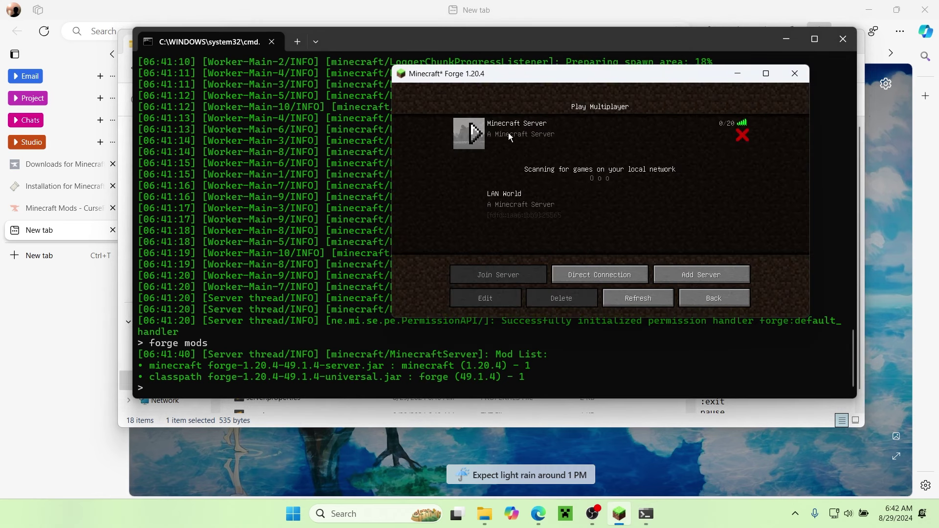
click(472, 134)
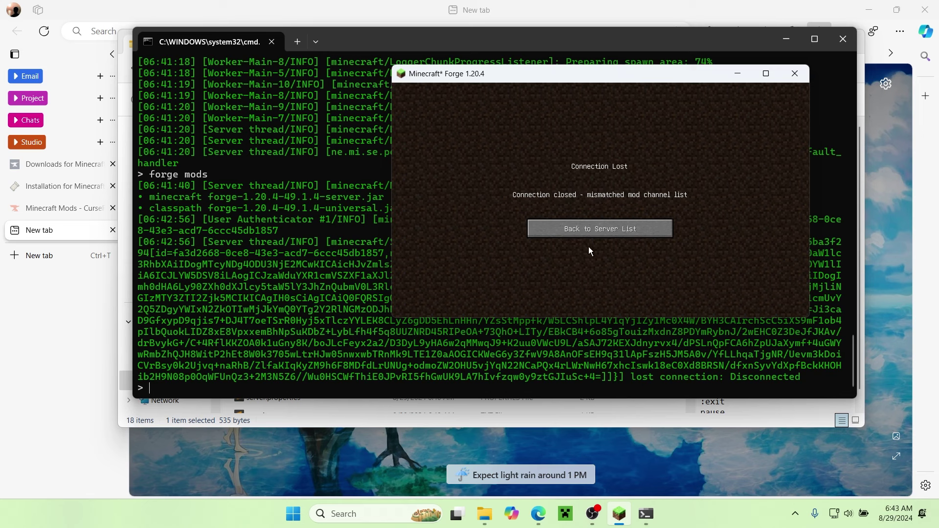
click(618, 229)
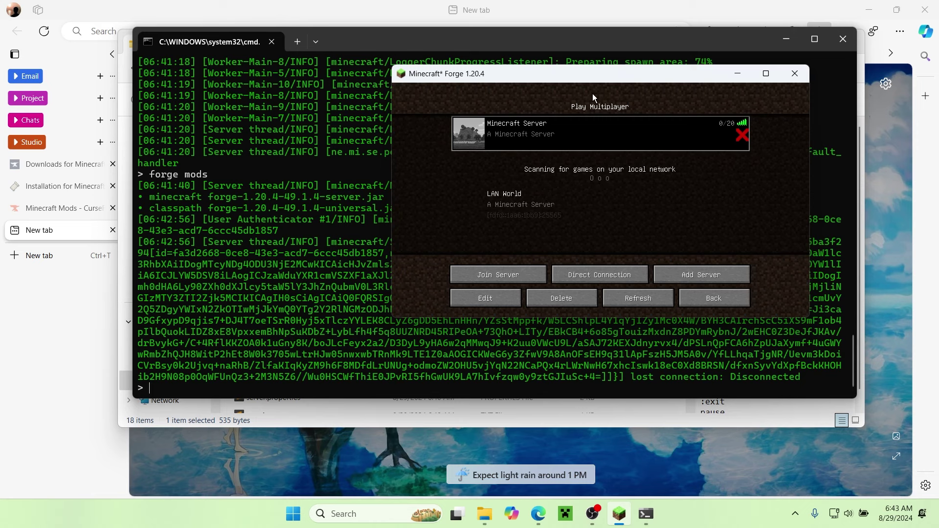
- Shut down the running Forge server with the console command stop
click(386, 168)
text(stop)
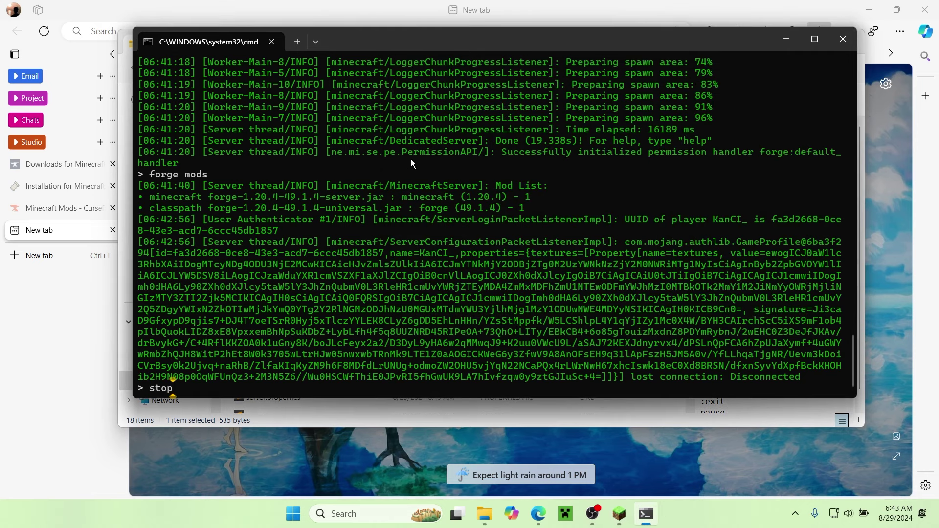
key(Return)
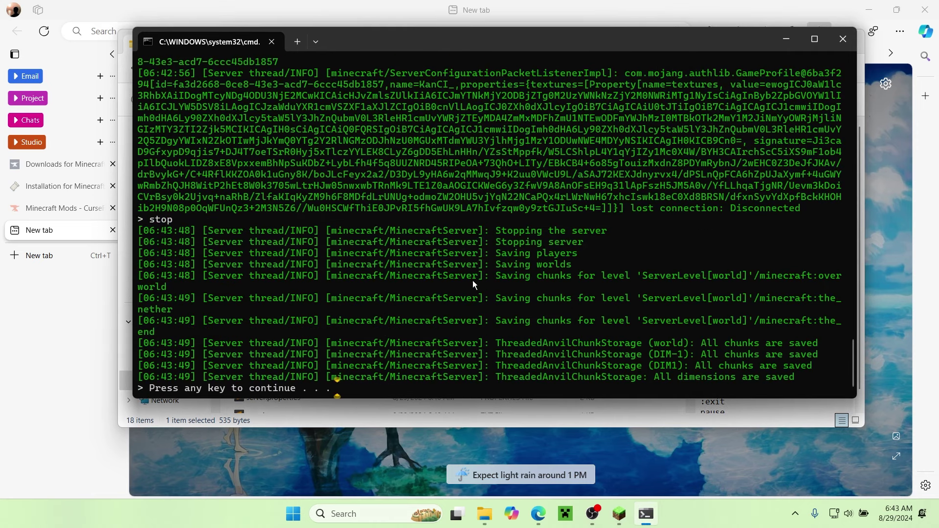
- Open the game client's mods folder from its mods list, copy all five mod jar files and close the folder
click(620, 514)
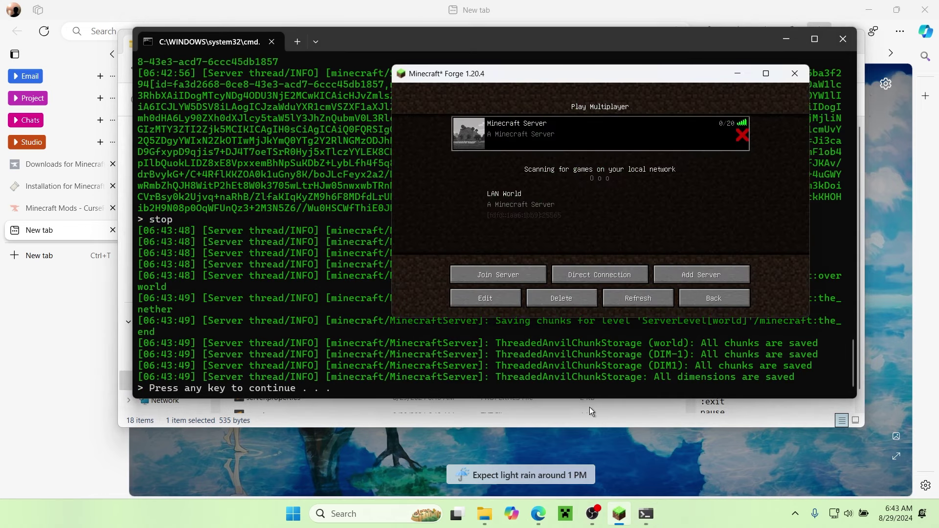
click(720, 307)
click(550, 243)
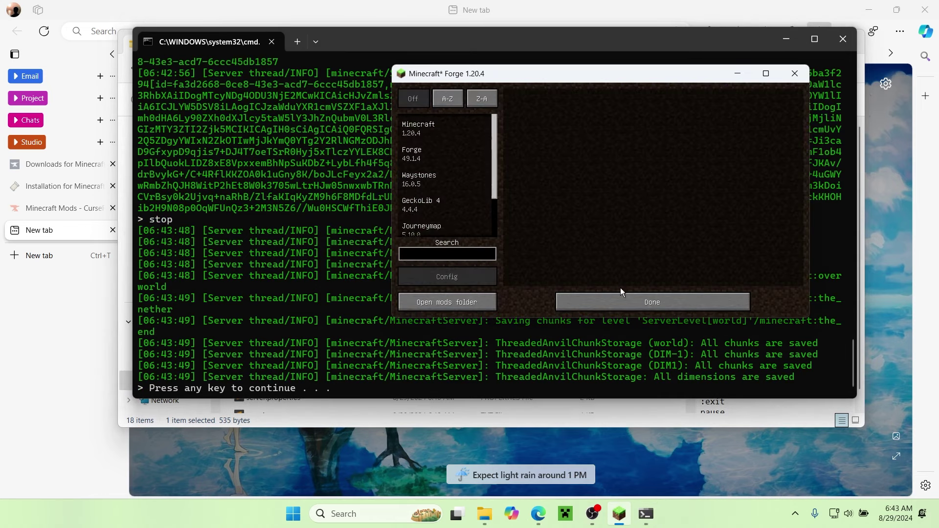
click(452, 301)
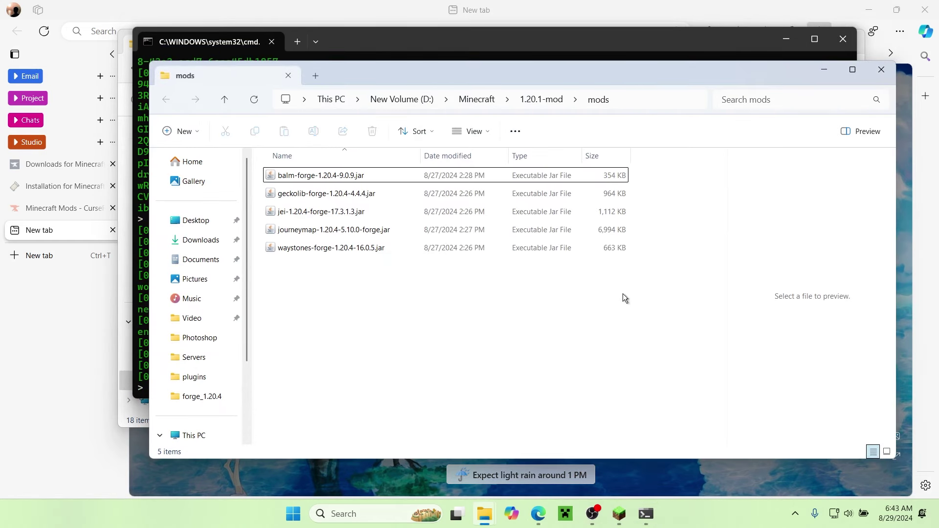
drag(635, 292, 392, 177)
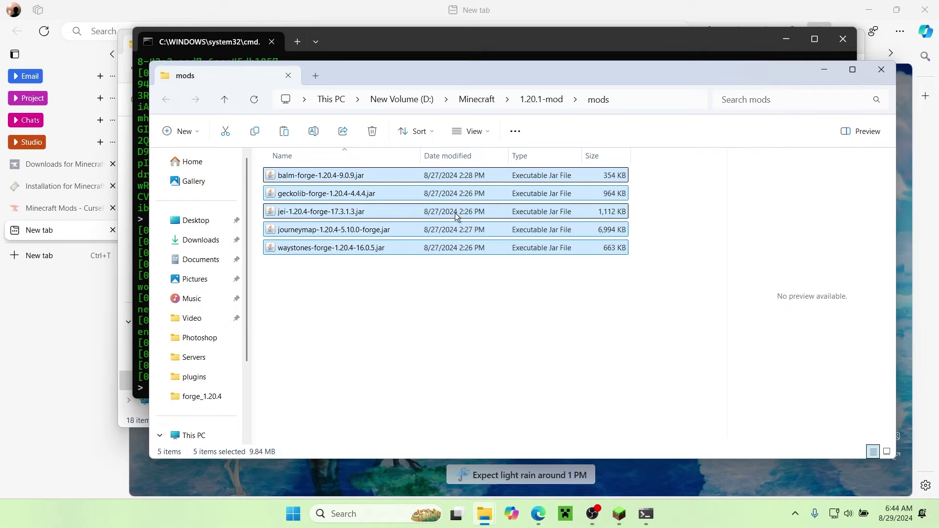
key(ctrl+c)
click(881, 70)
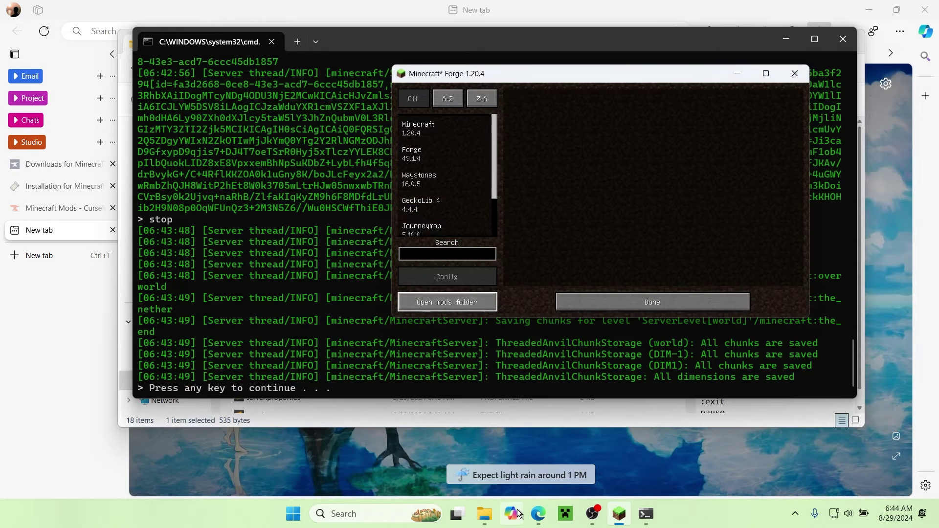
- Paste the copied mod jars into the server's mods folder inside forge_1.20.4
mouse_move(485, 514)
click(539, 468)
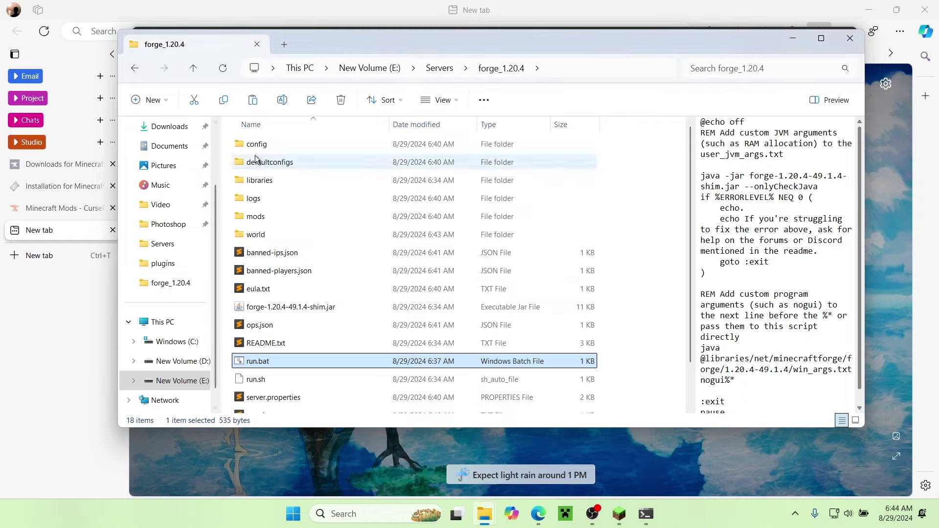
click(271, 221)
double_click(270, 222)
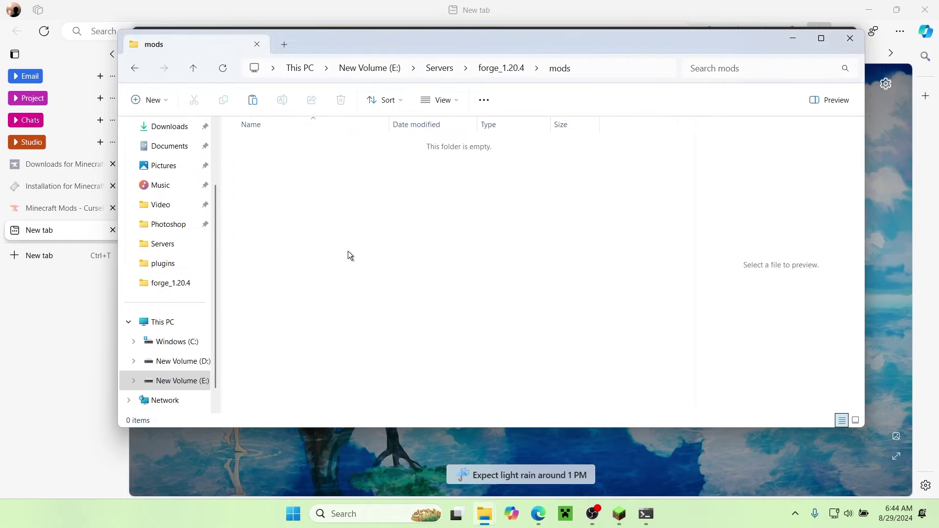
key(ctrl+v)
click(345, 272)
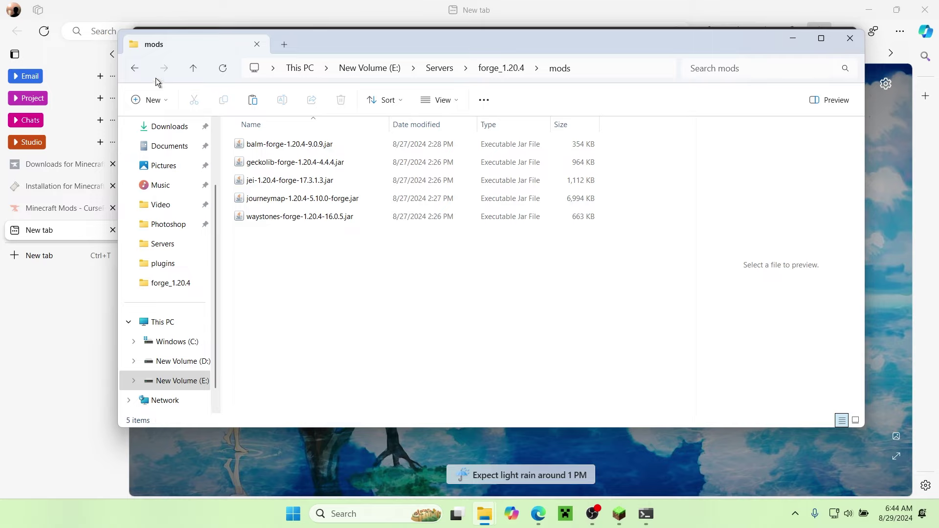
- Return to the forge_1.20.4 folder and restart the server with run.bat
click(135, 69)
double_click(268, 316)
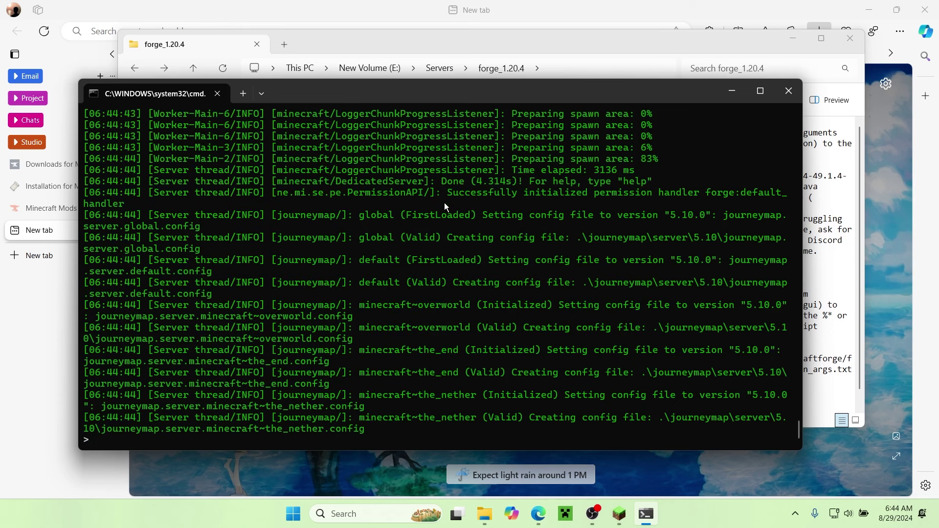
- List the mods loaded on the running server with the console command forge mods
text(forge mods)
key(Return)
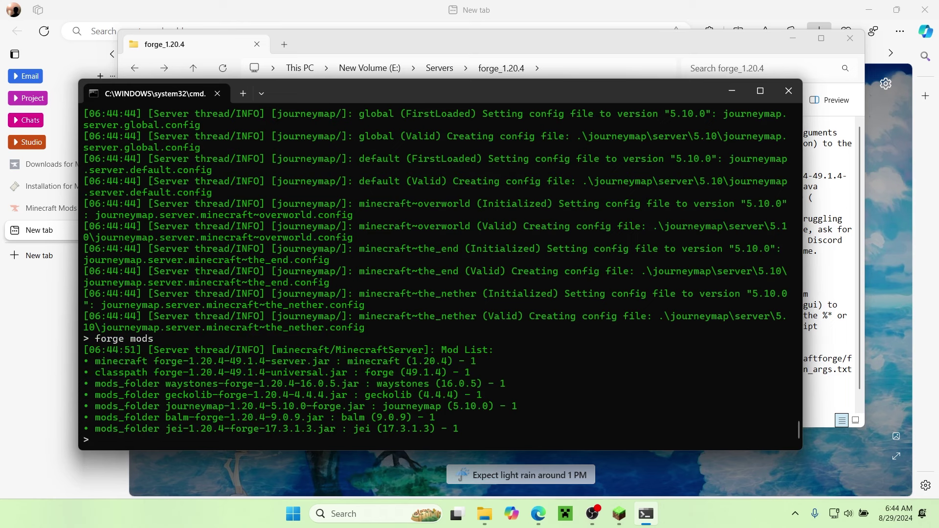
drag(463, 431, 403, 363)
key(ctrl+c)
- Switch to the Minecraft client, open the multiplayer list from the mods screen, check the server's mod compatibility and join Minecraft Server
click(619, 514)
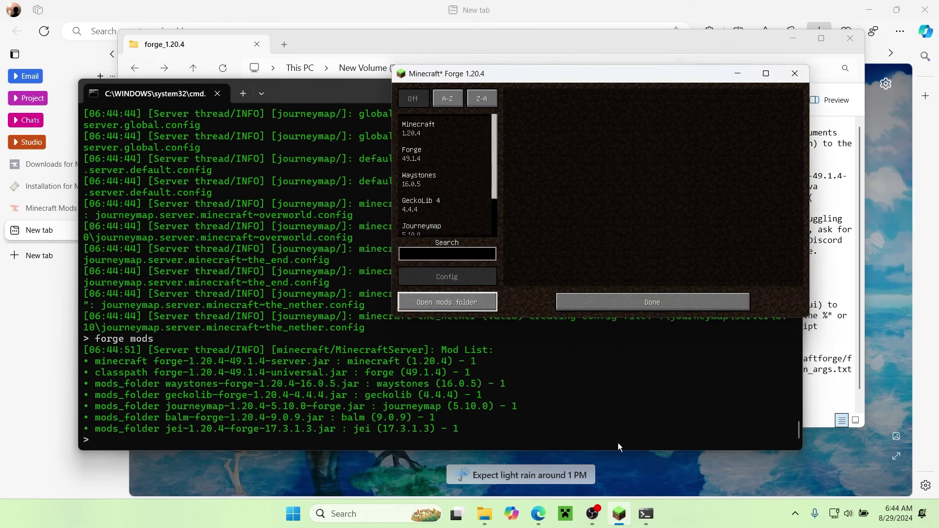
click(629, 303)
click(613, 212)
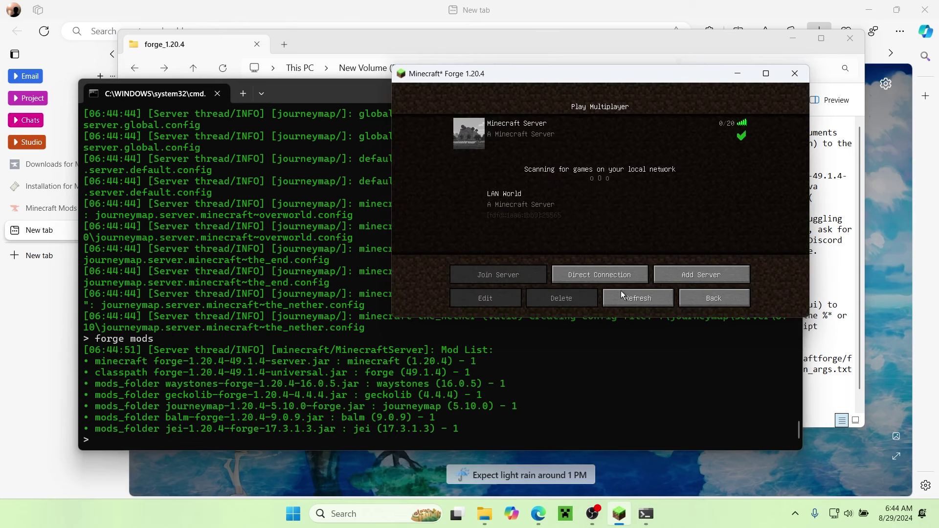
mouse_move(743, 137)
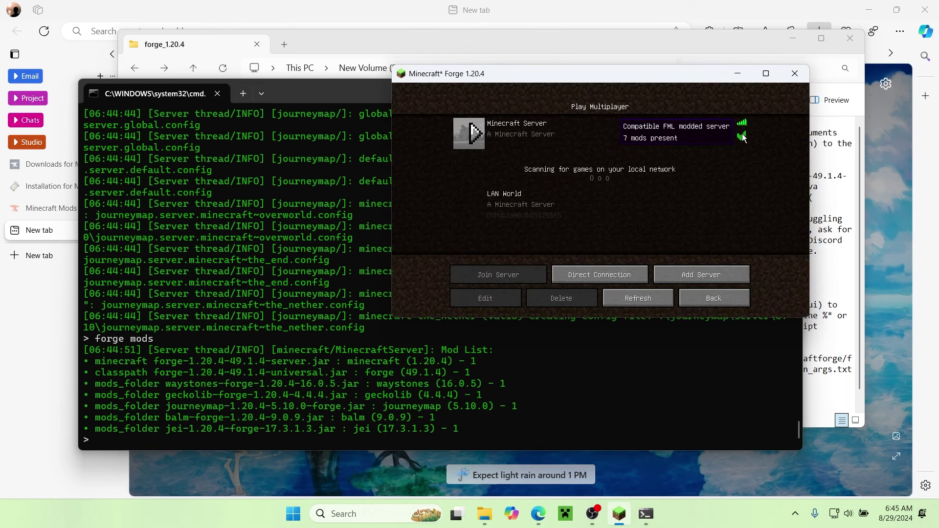
click(483, 132)
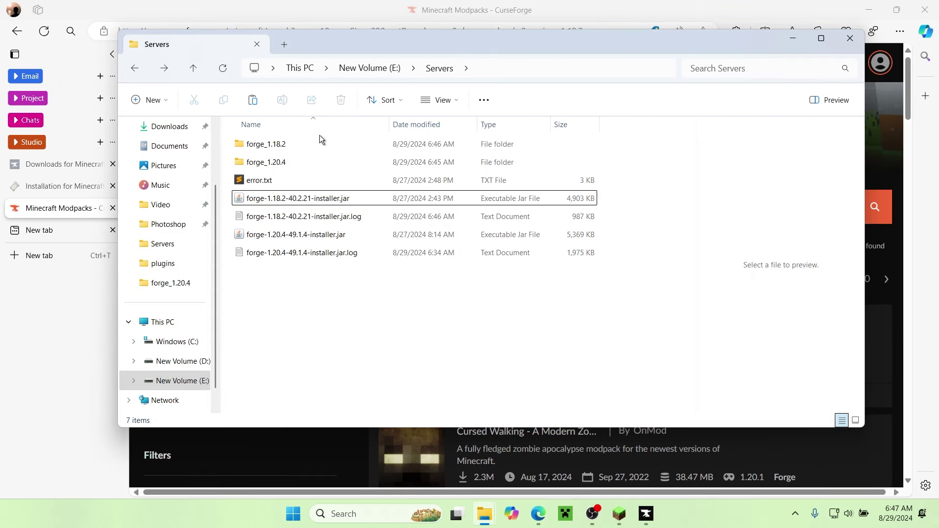
- View the forge_1.18.2 server folder, and download the DawnCraft - 2.0.12 file of DawnCraft - Echoes of Legends from CurseForge in the browser
double_click(287, 141)
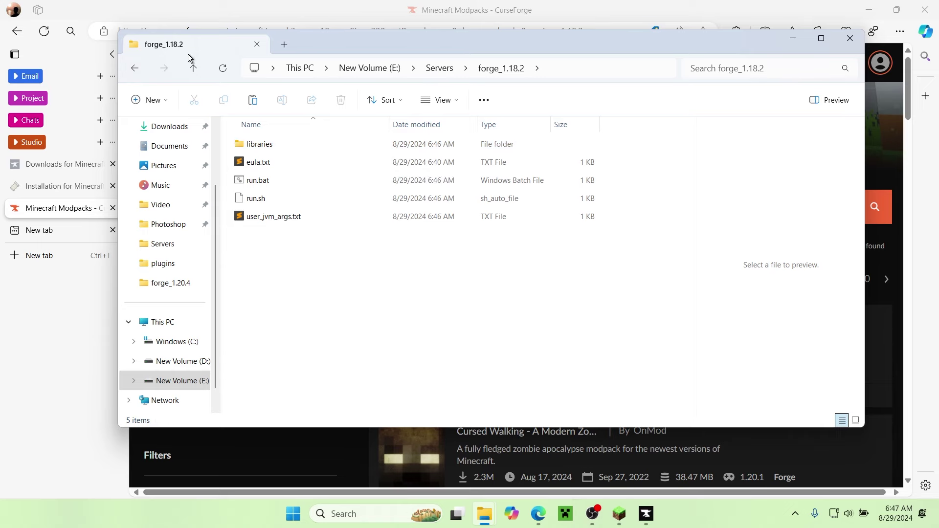
click(64, 333)
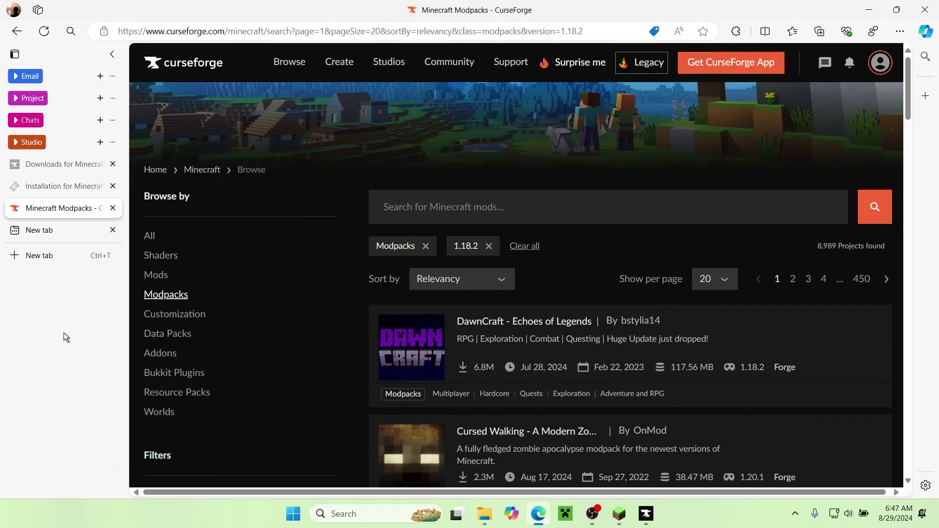
scroll(489, 284, down, 1)
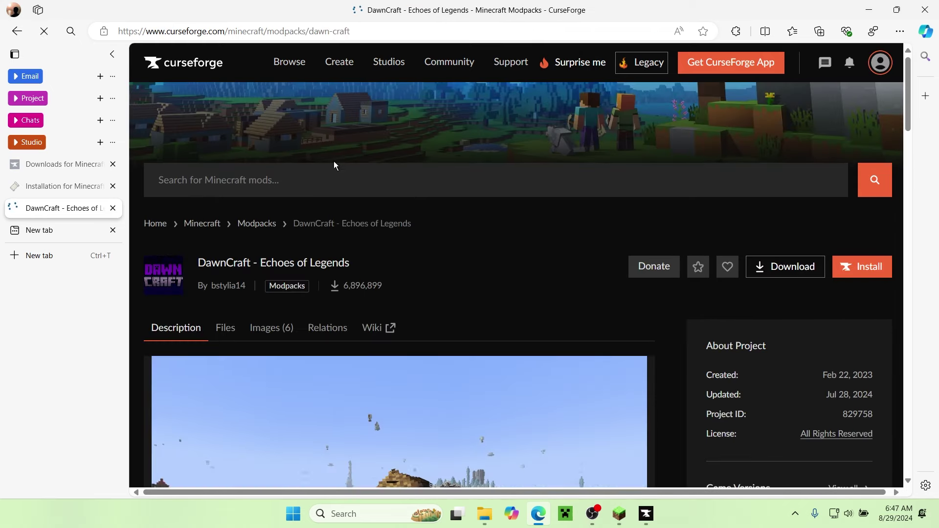
scroll(293, 205, down, 2)
click(225, 207)
scroll(293, 200, down, 3)
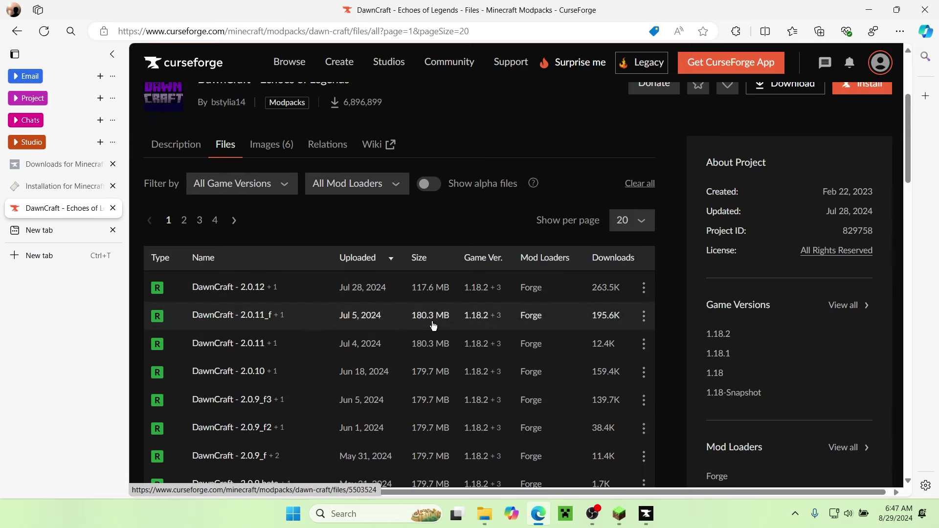
click(644, 290)
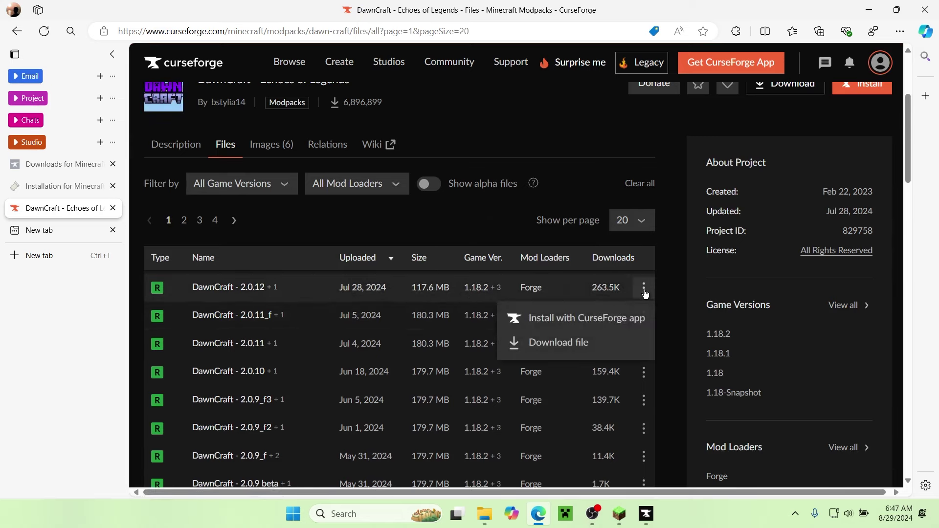
click(542, 341)
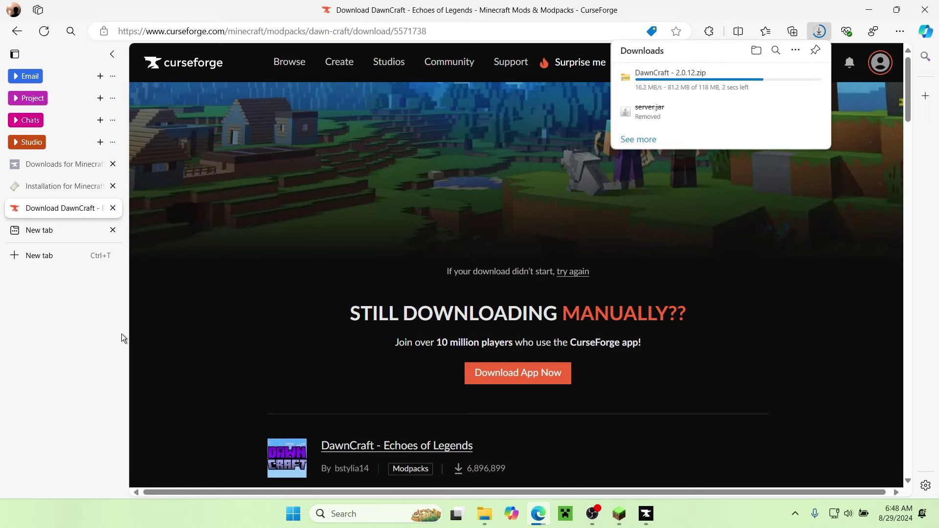
- Move DawnCraft - 2.0.12.zip from Downloads to E:\Servers and extract it with WinRAR into its own DawnCraft - 2.0.12 folder
key(alt+Tab)
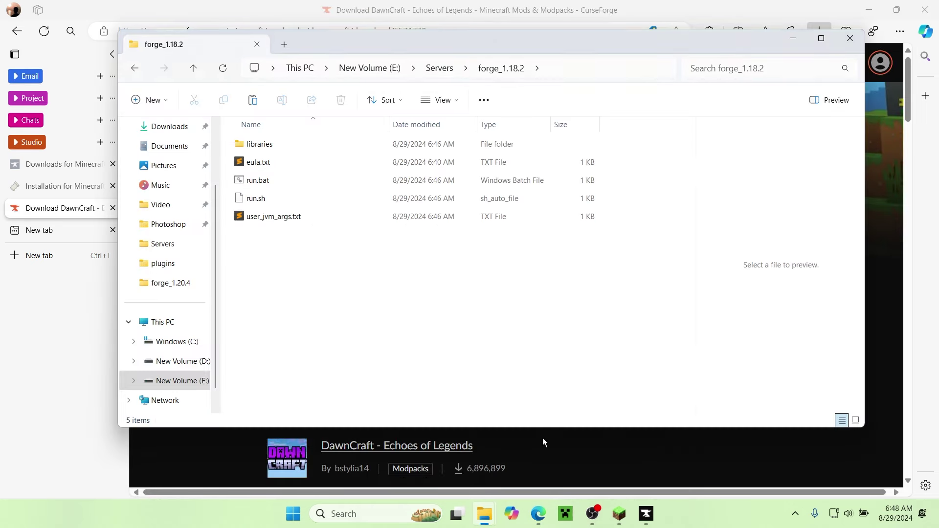
click(171, 128)
click(316, 161)
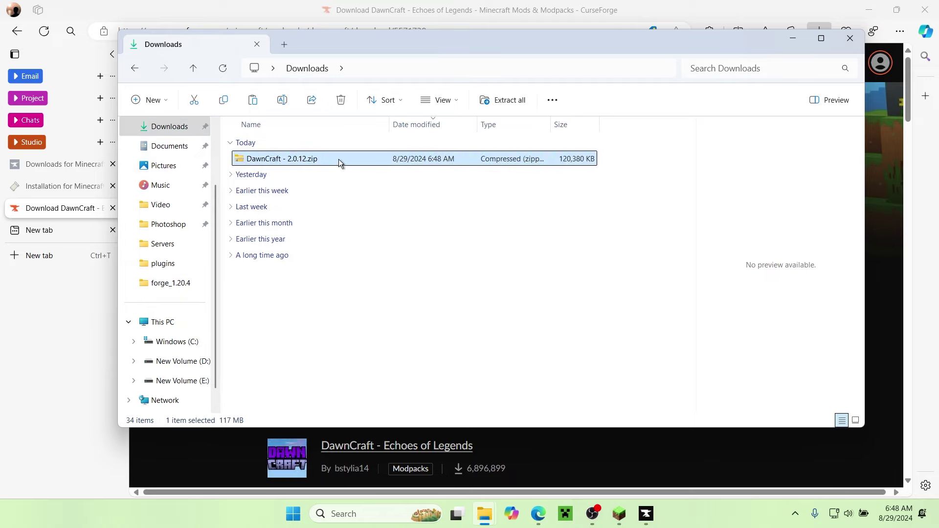
click(135, 69)
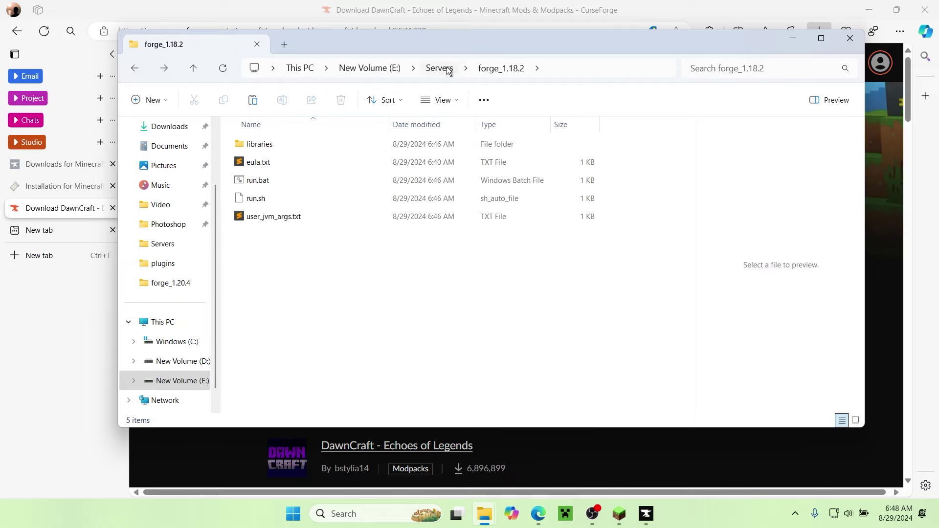
click(439, 68)
click(375, 280)
key(ctrl+v)
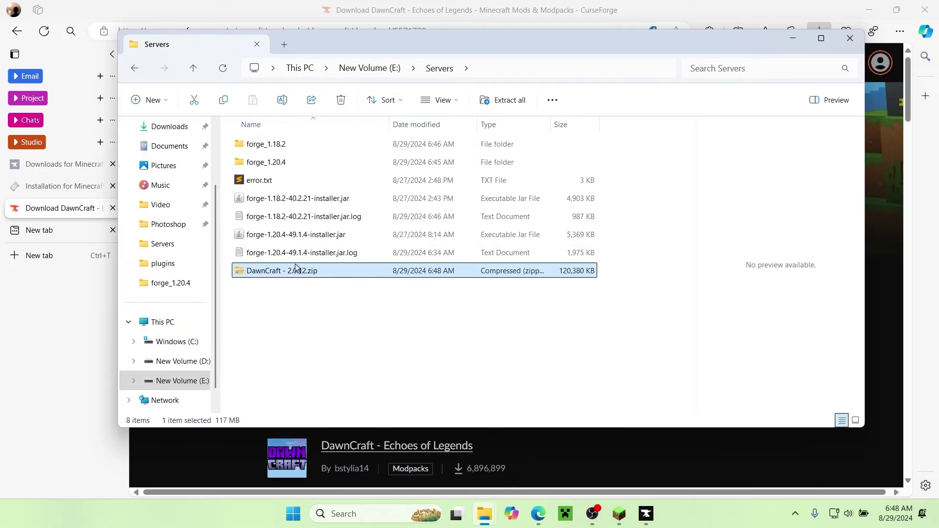
right_click(295, 269)
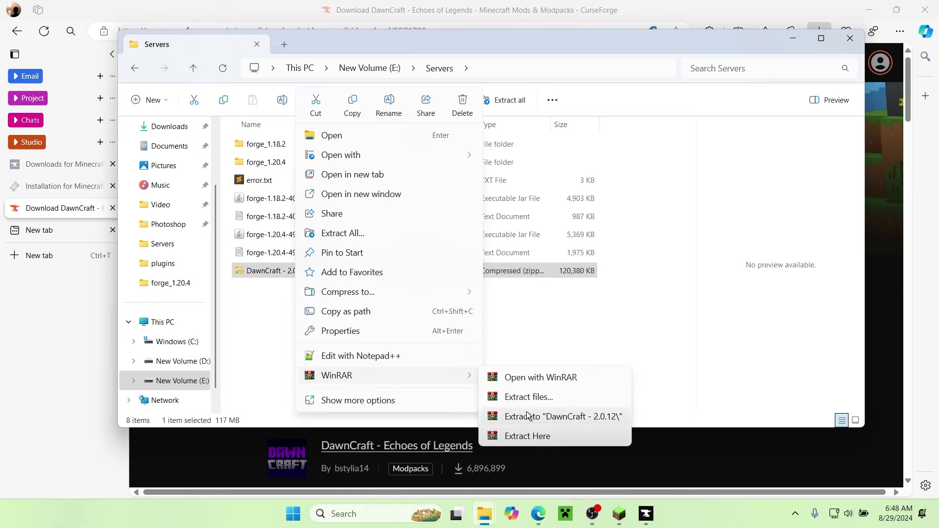
click(548, 415)
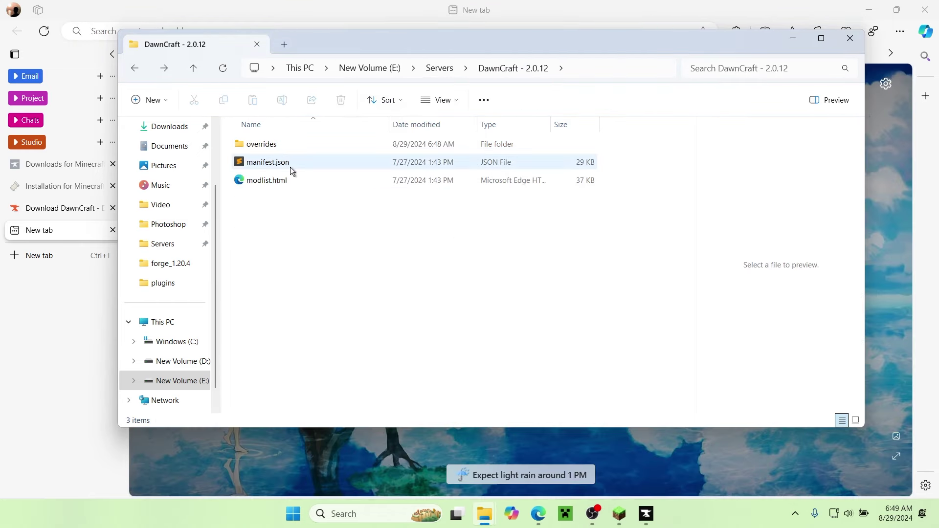
- Open the overrides folder inside the extracted DawnCraft - 2.0.12 folder and select all its contents
double_click(275, 145)
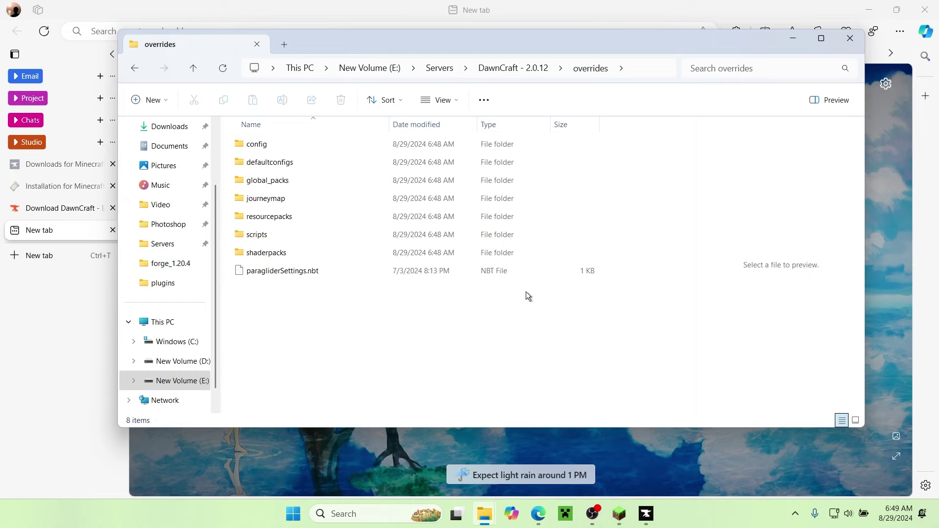
drag(593, 334, 365, 137)
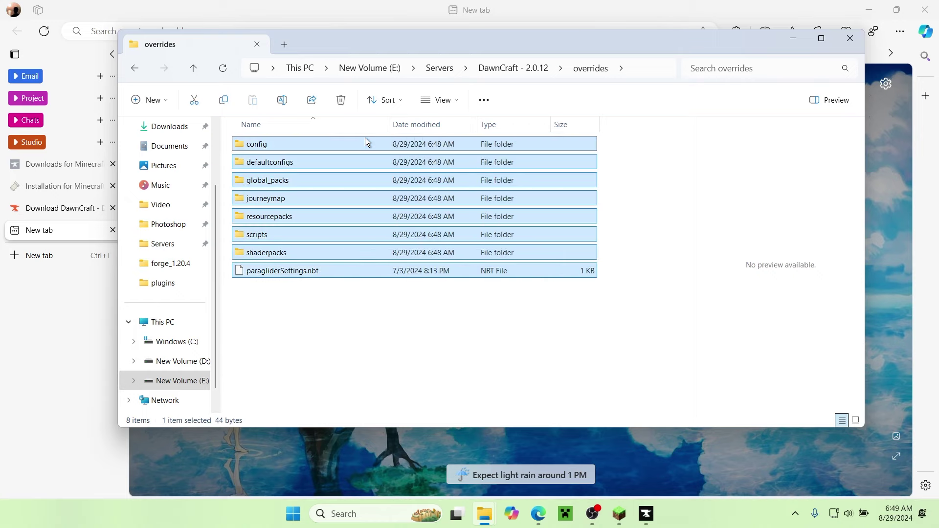
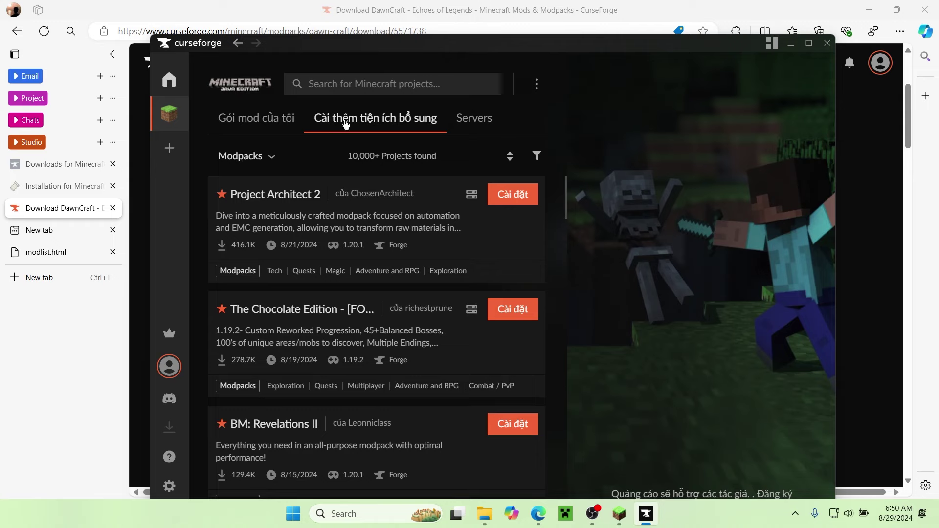
- Search for dawncraft in the CurseForge app, decline the firewall access request and open the DawnCraft - Echoes of Legends modpack page
click(357, 85)
text(dawncraft)
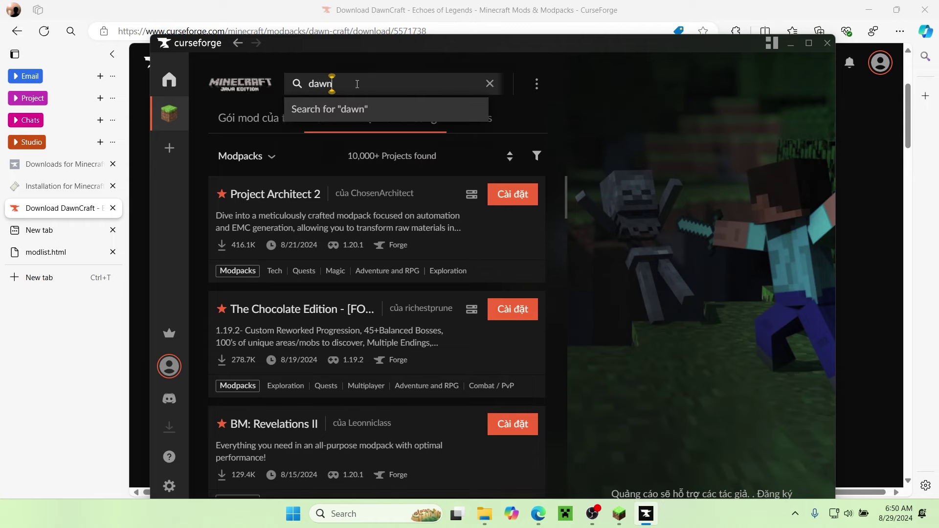
key(Return)
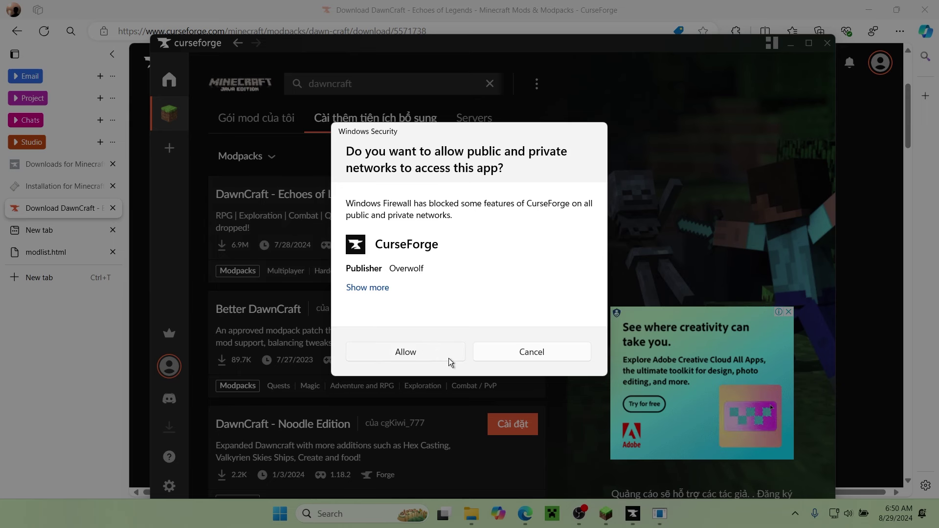
click(550, 355)
click(283, 195)
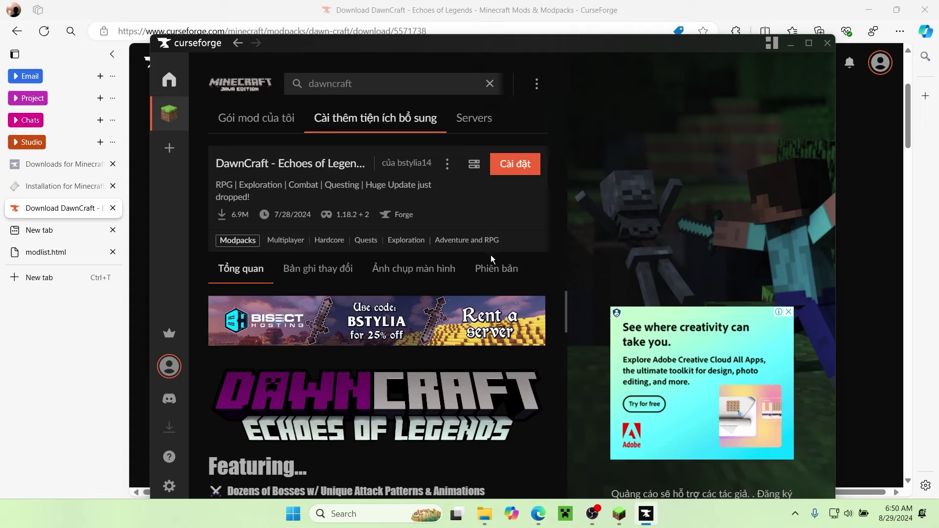
- Show the modpack's version list in the maximized window and download the server pack of DawnCraft - 2.0.12
click(498, 270)
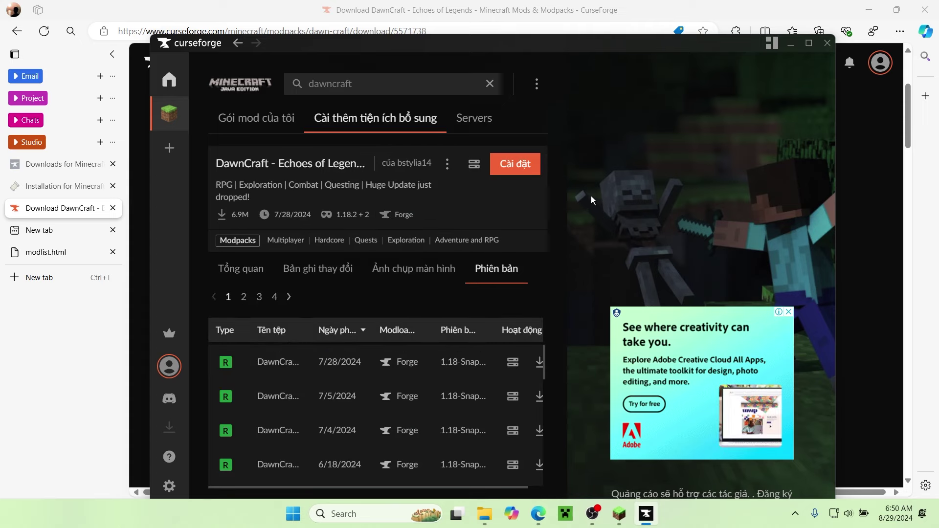
click(809, 43)
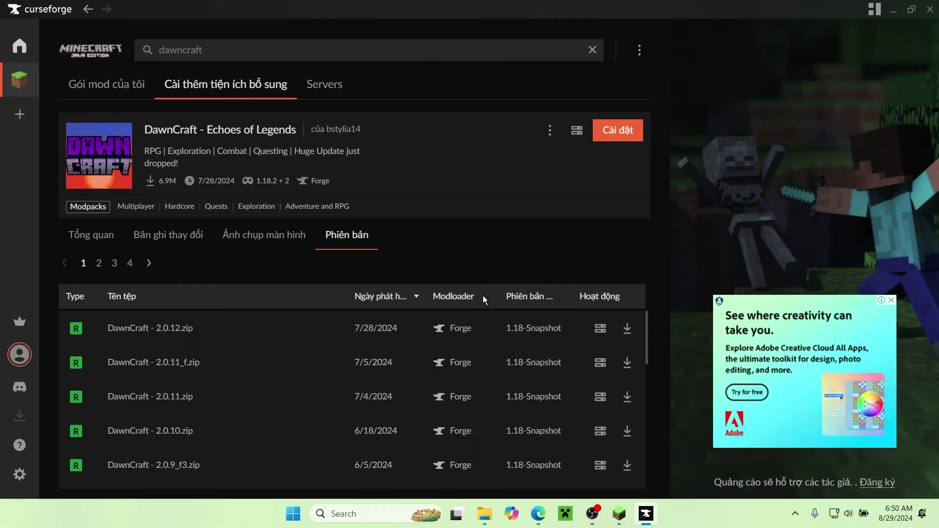
scroll(483, 297, down, 1)
scroll(484, 303, up, 1)
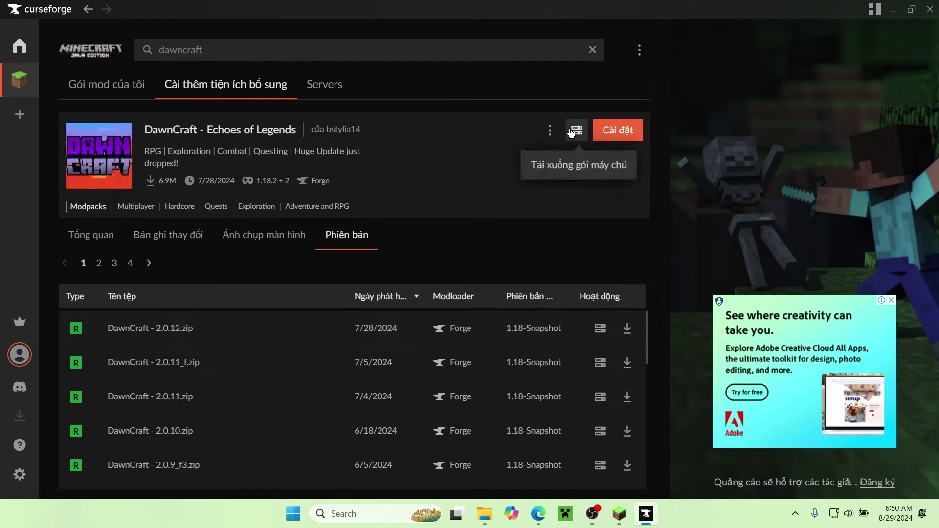
scroll(139, 374, down, 1)
scroll(139, 375, up, 1)
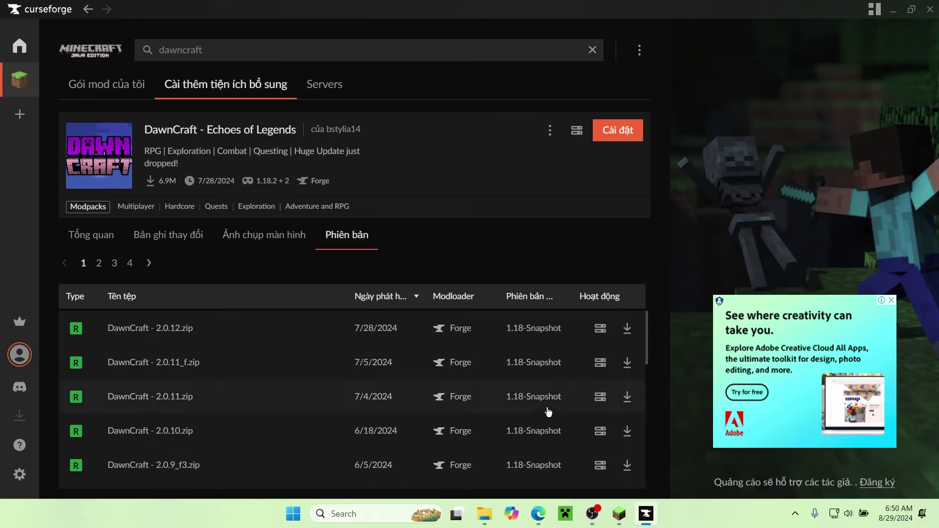
scroll(259, 366, down, 3)
scroll(250, 379, up, 3)
click(607, 337)
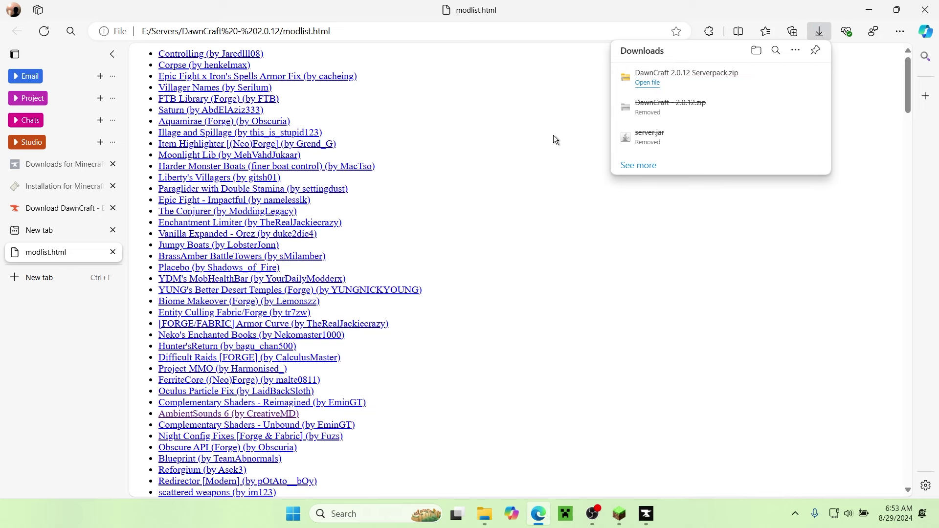
- Move DawnCraft 2.0.12 Serverpack.zip from Downloads to E:\Servers and extract it with WinRAR into its own DawnCraft 2.0.12 Serverpack folder
mouse_move(484, 513)
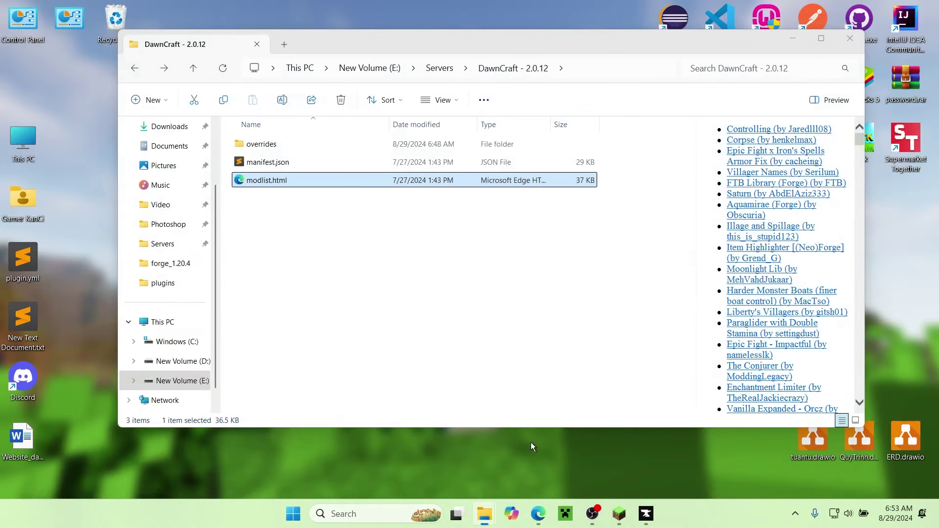
click(531, 442)
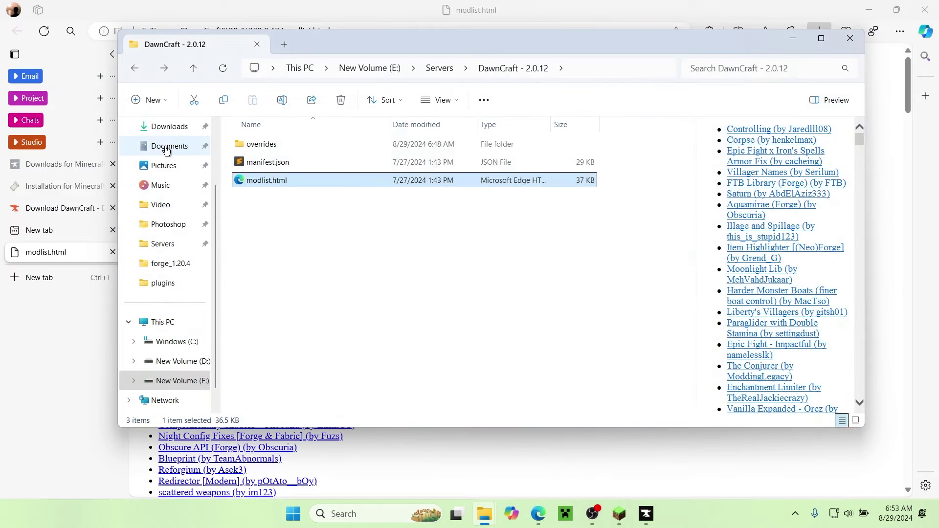
click(169, 127)
click(305, 164)
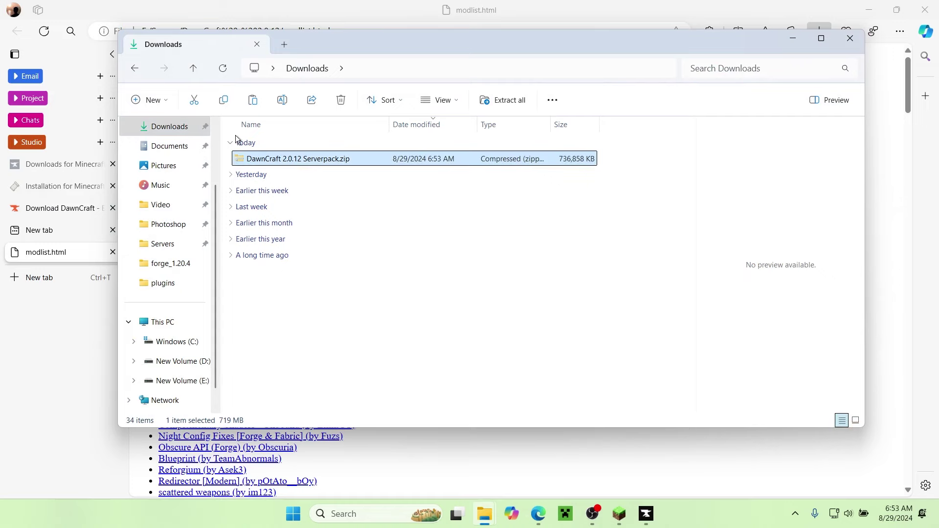
click(139, 69)
click(442, 70)
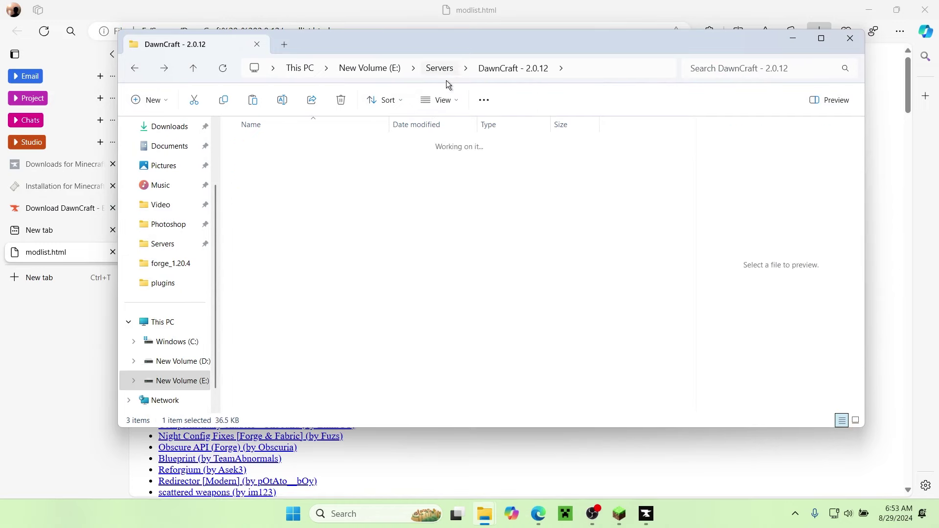
key(ctrl+v)
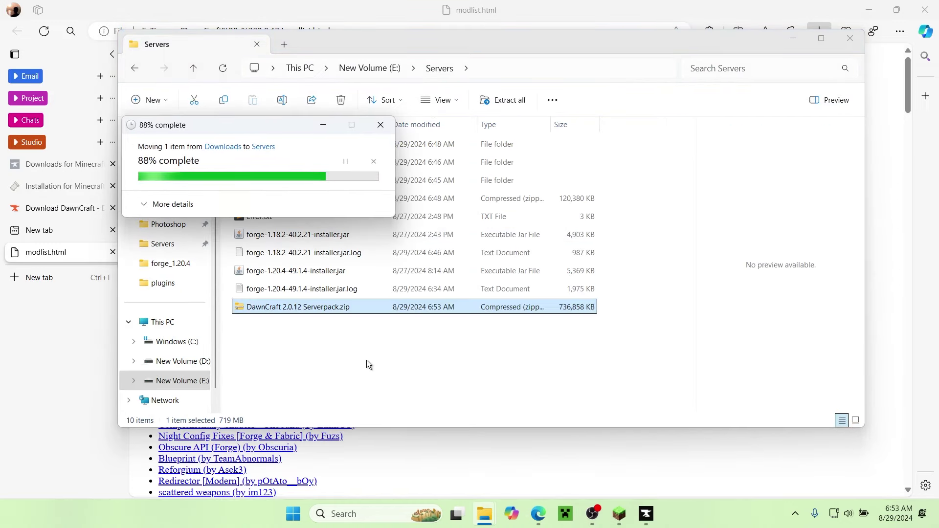
right_click(331, 314)
mouse_move(386, 376)
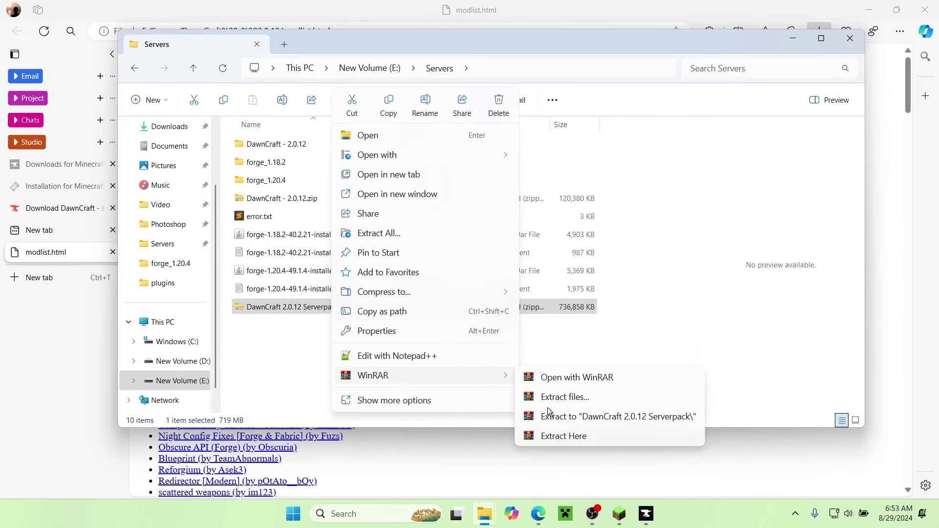
click(577, 415)
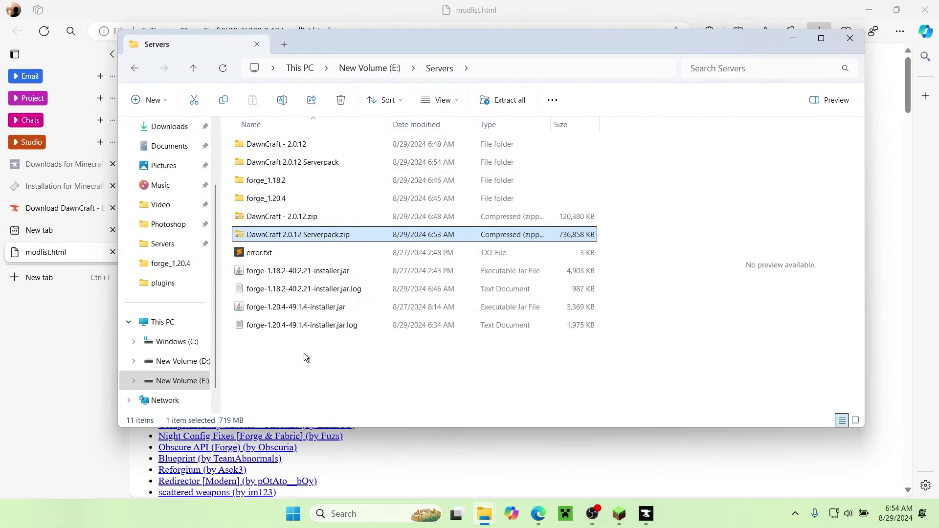
- Copy everything in the DawnCraft 2.0.12 Serverpack folder except start.ps1 and start.sh into the forge_1.18.2 folder
double_click(318, 164)
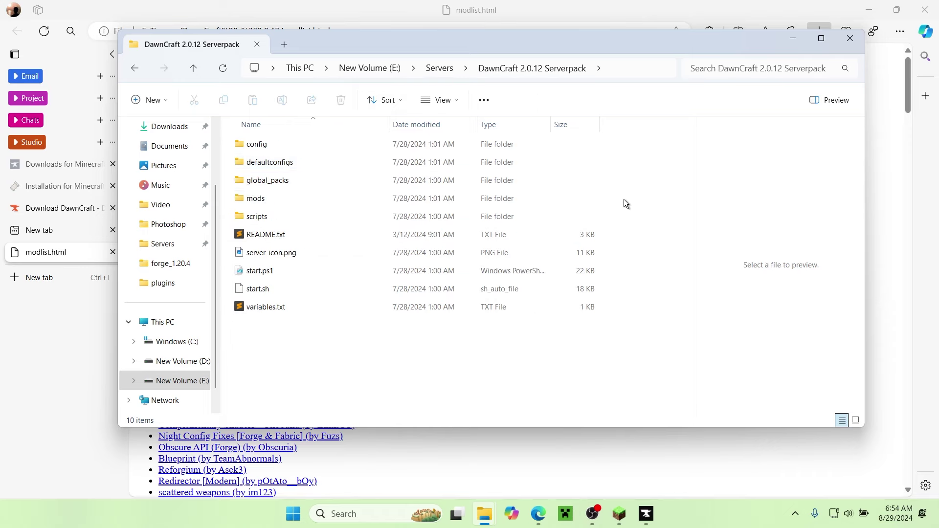
double_click(280, 203)
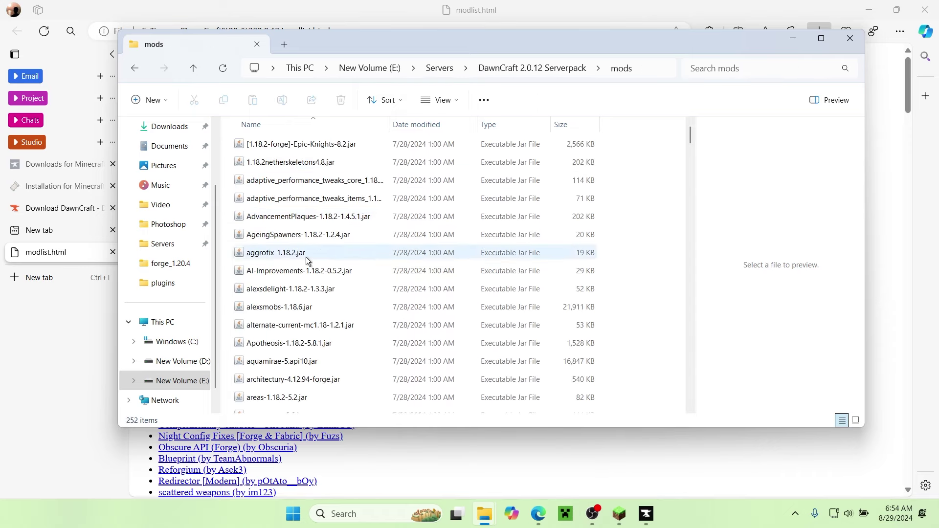
click(136, 68)
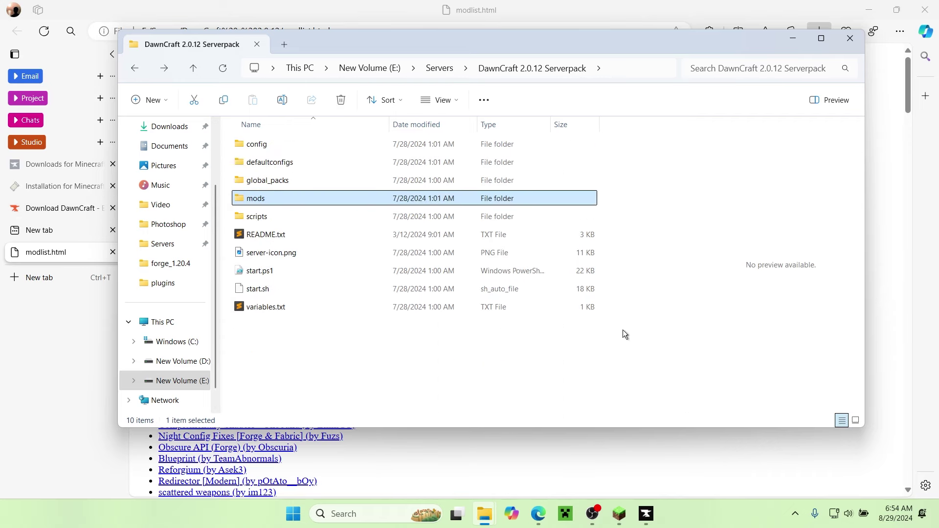
drag(628, 338, 397, 114)
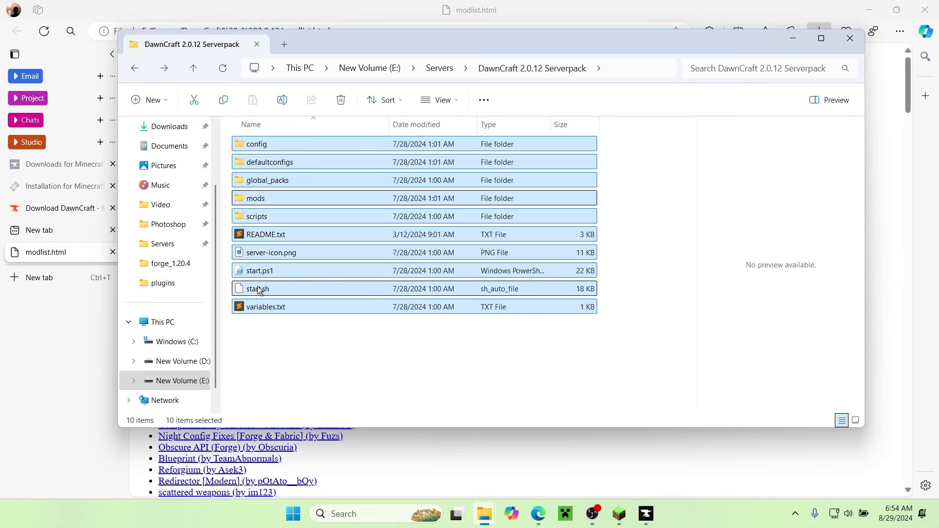
ctrl+click(283, 288)
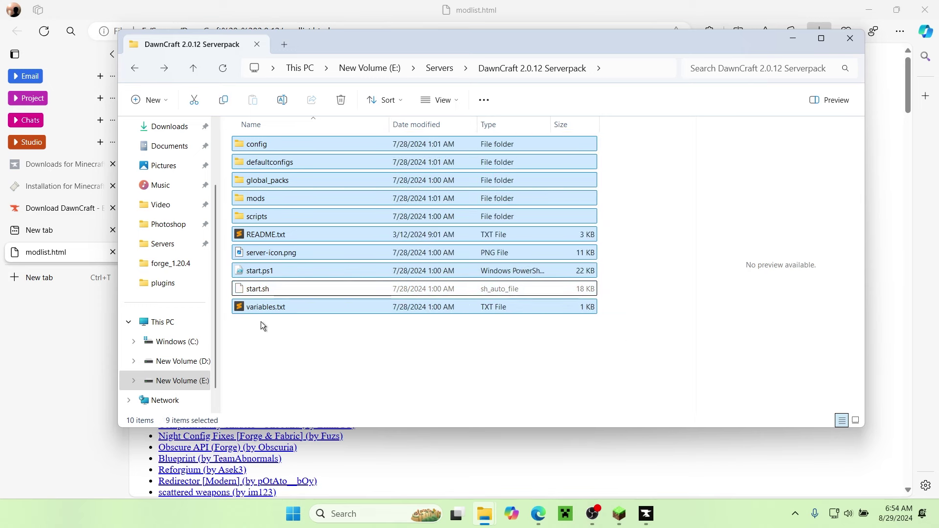
ctrl+click(277, 271)
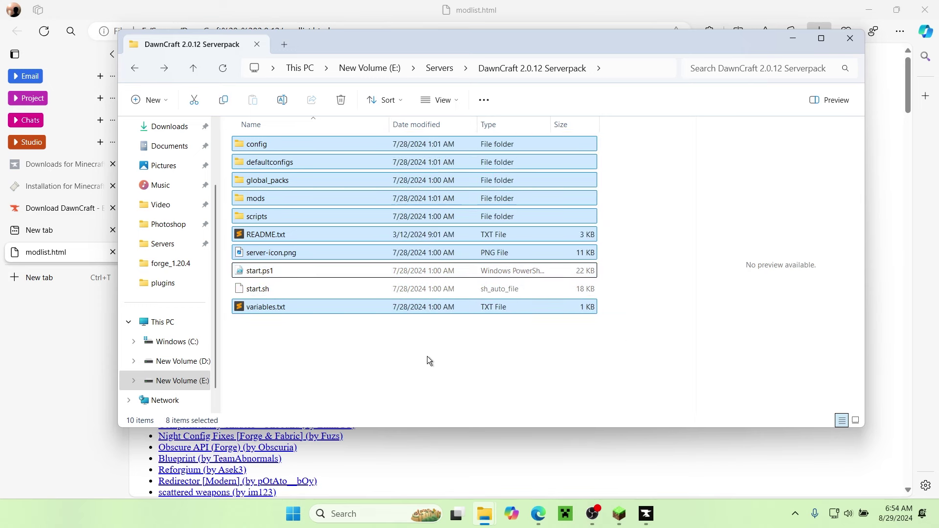
key(ctrl+c)
click(441, 69)
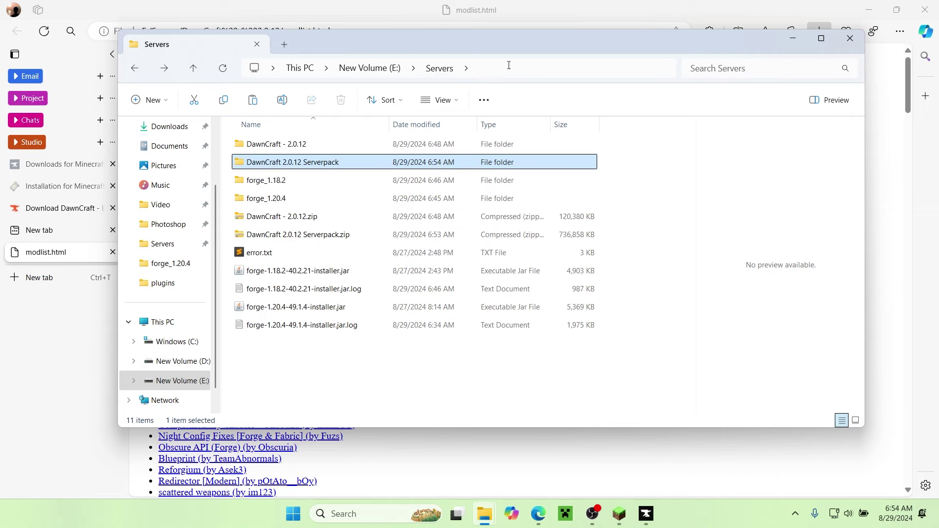
double_click(293, 181)
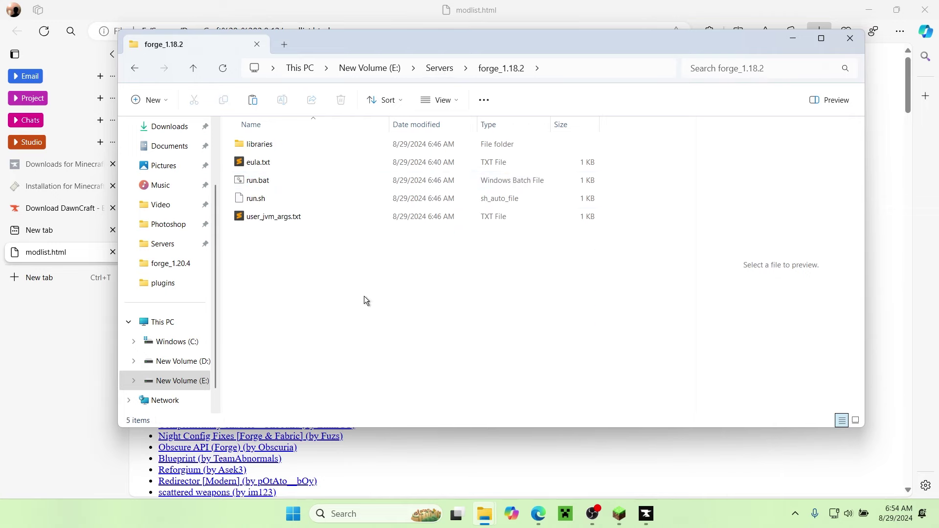
key(ctrl+v)
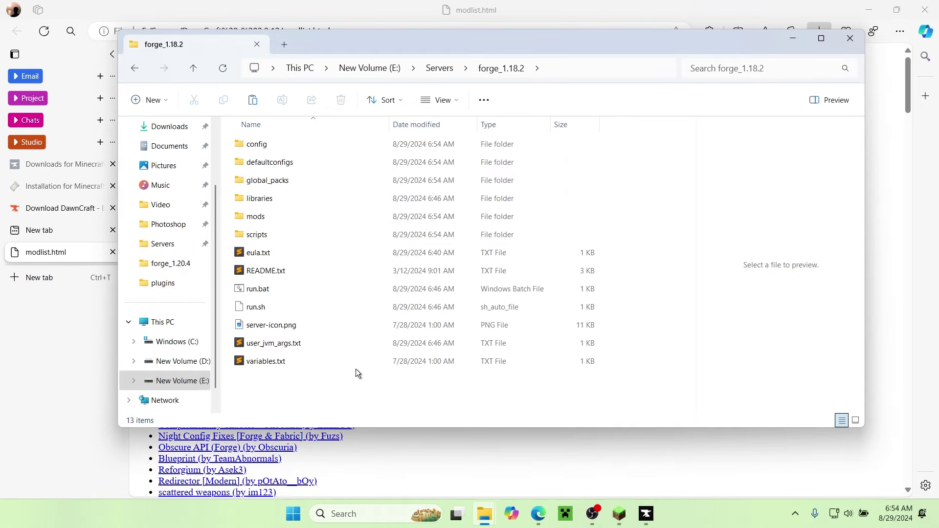
- Edit run.bat in forge_1.18.2 to add the nogui argument just before %* on the java line, and save it
click(276, 286)
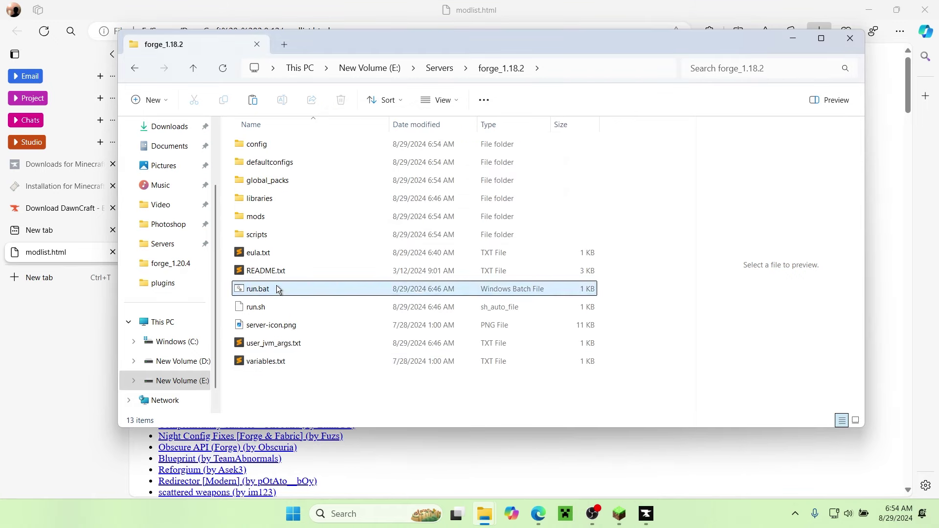
right_click(277, 285)
click(308, 210)
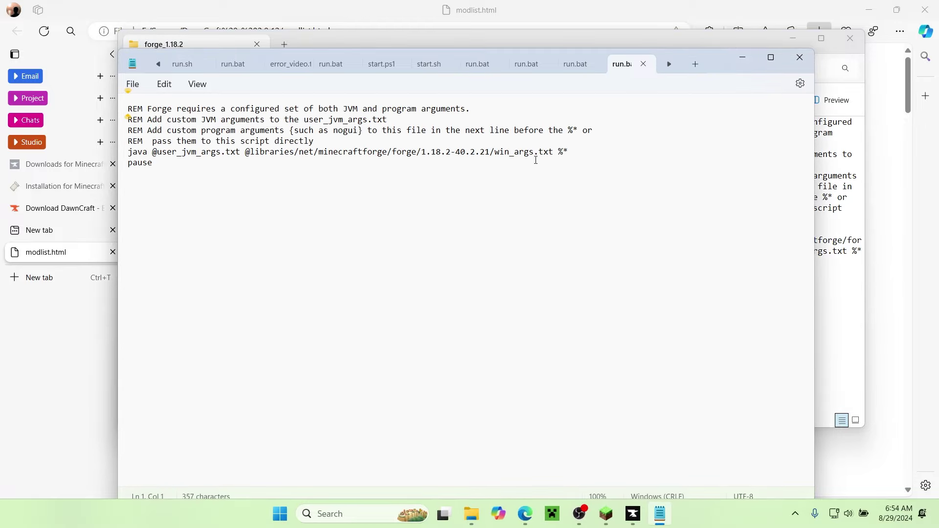
click(558, 152)
text(nogui)
click(800, 59)
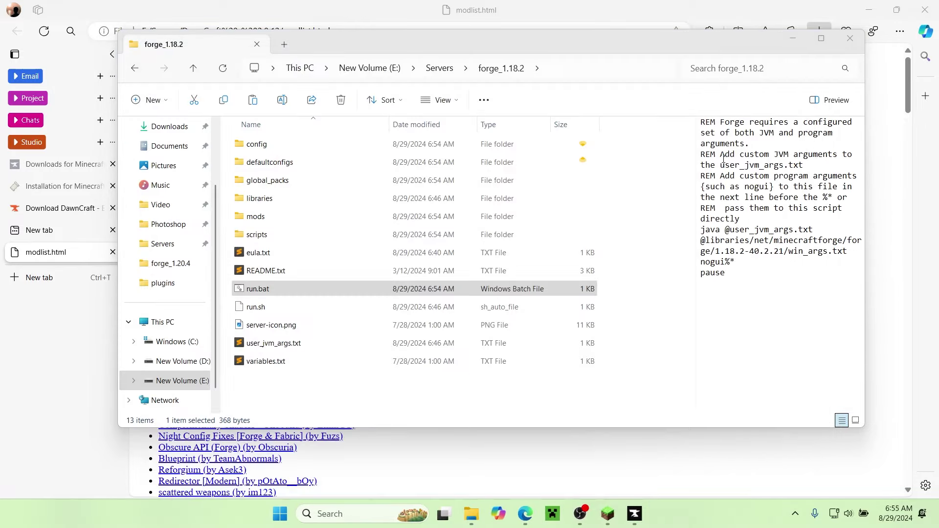
- Launch the forge_1.18.2 server with run.bat, preview server-icon.png while it loads, and return to the server console
double_click(280, 289)
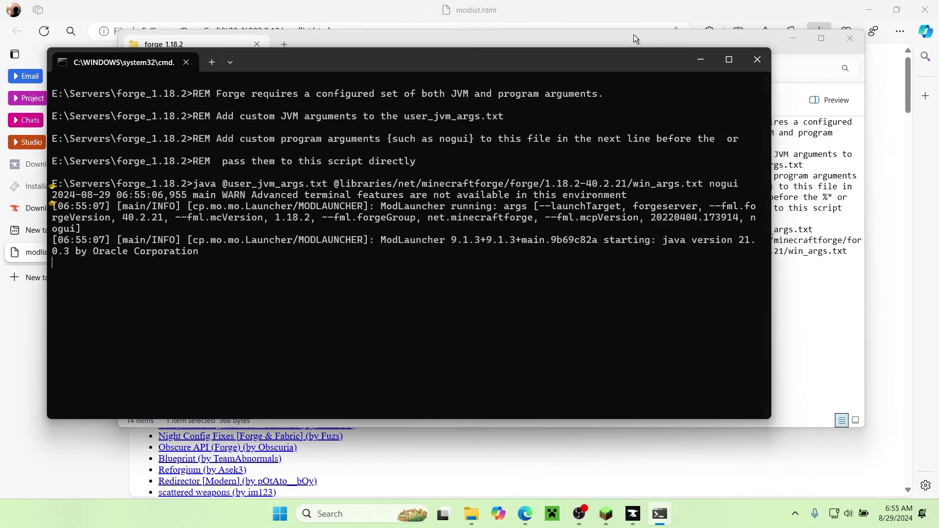
click(618, 38)
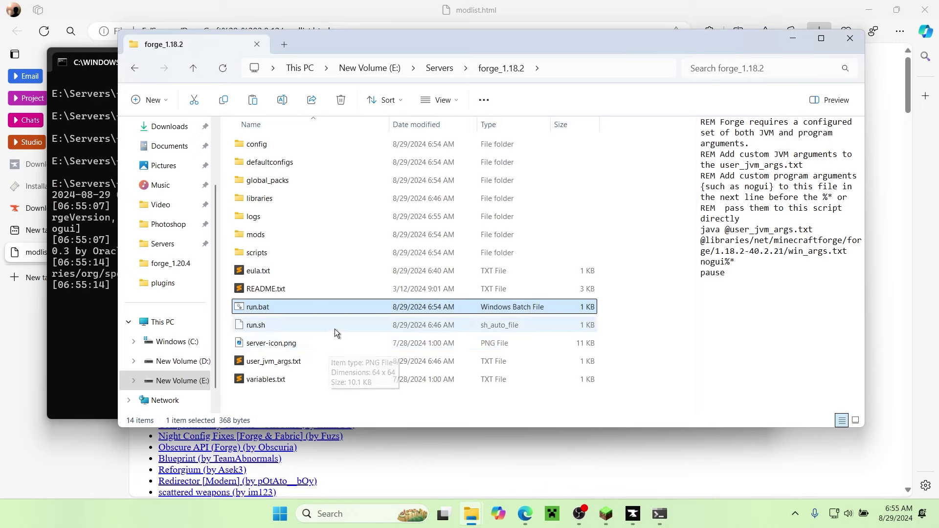
click(336, 344)
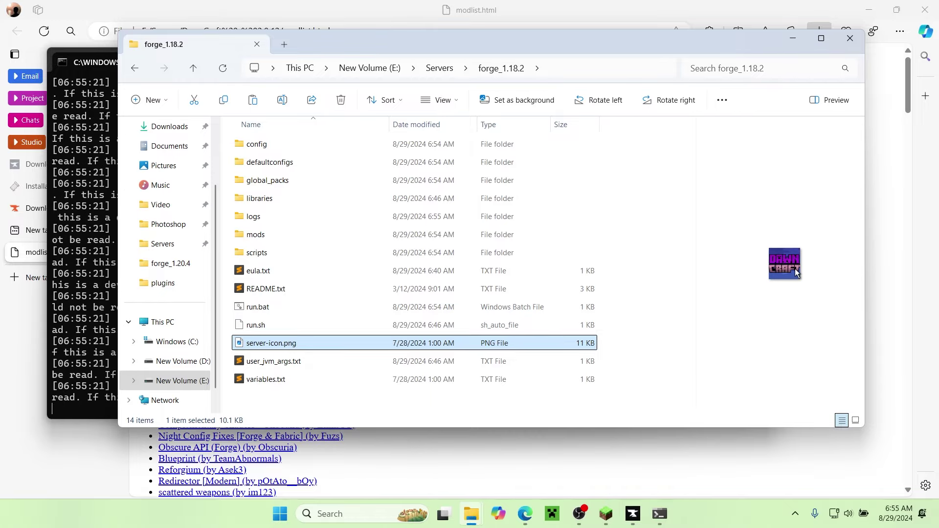
click(105, 297)
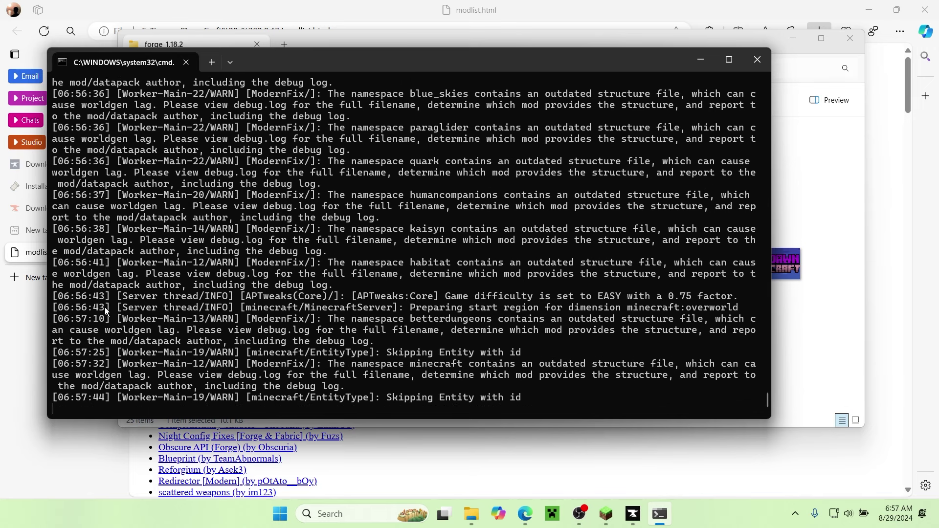
key(Return)
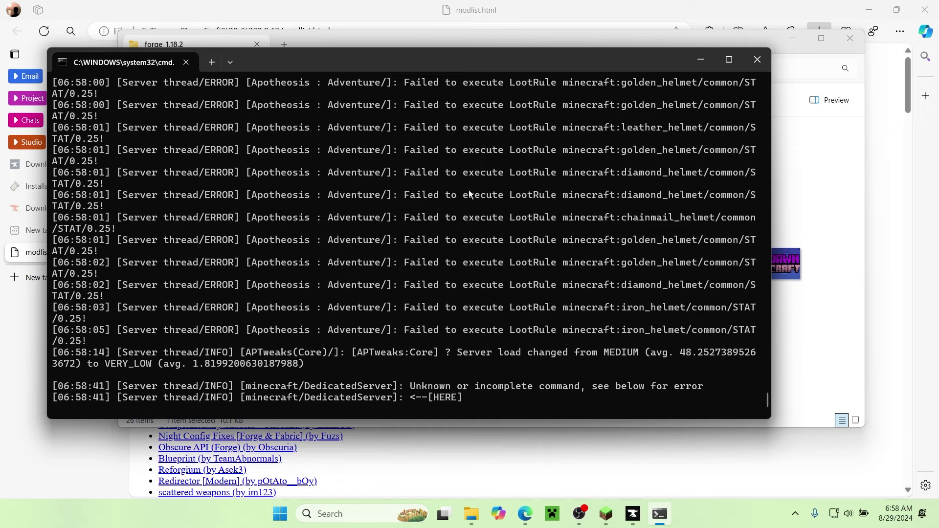
- Switch to Minecraft Forge 1.20.4, refresh the multiplayer list, try joining the DawnCraft server, and bring the server console back to the front
click(606, 513)
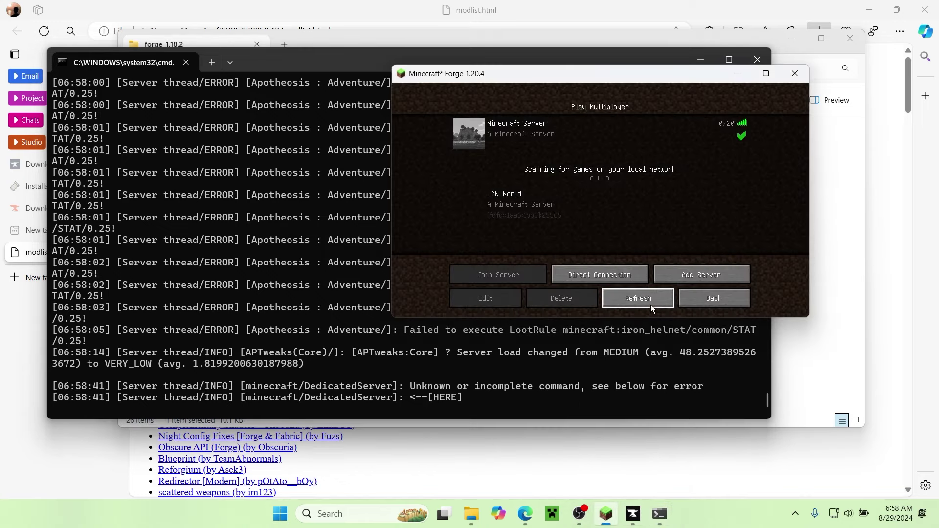
click(651, 306)
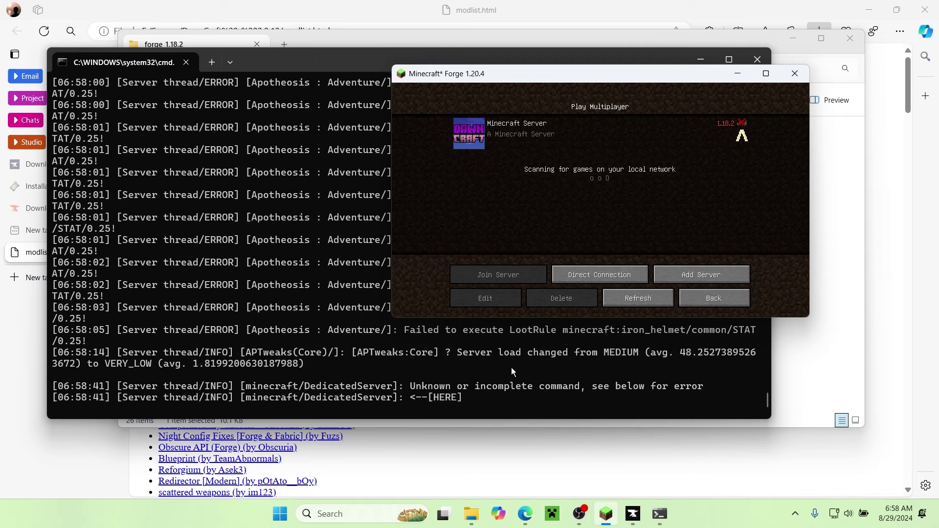
drag(639, 74, 660, 121)
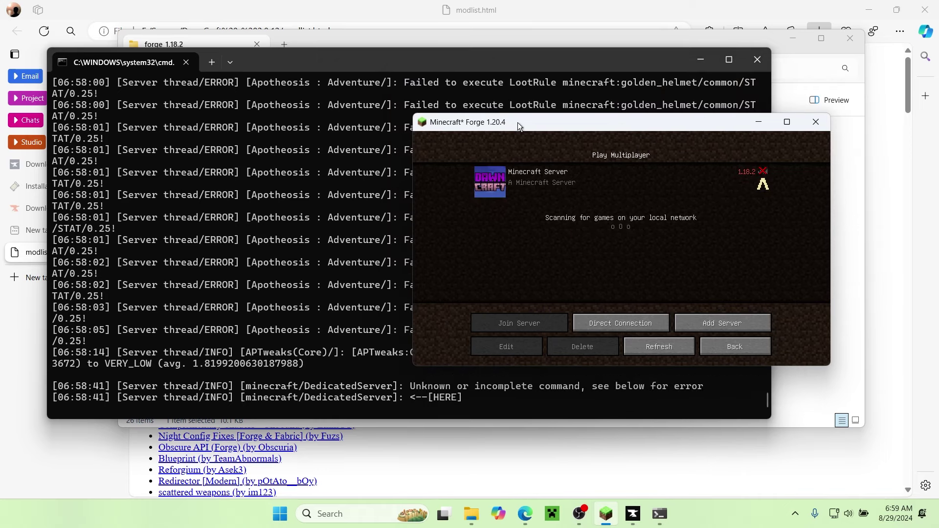
click(489, 184)
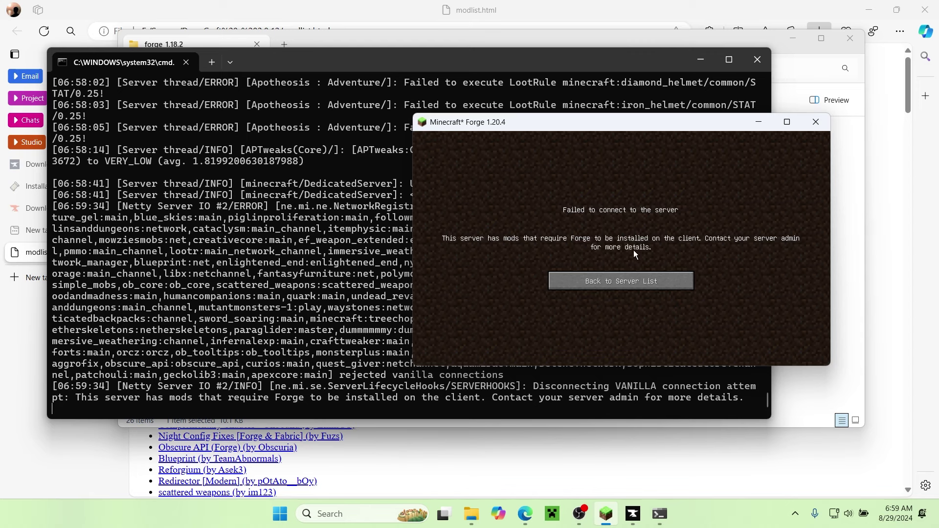
click(657, 280)
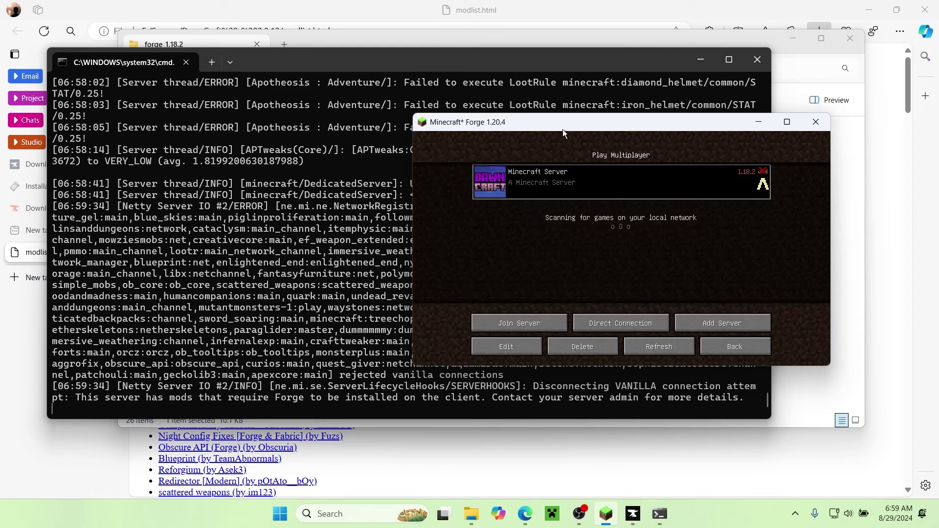
click(555, 105)
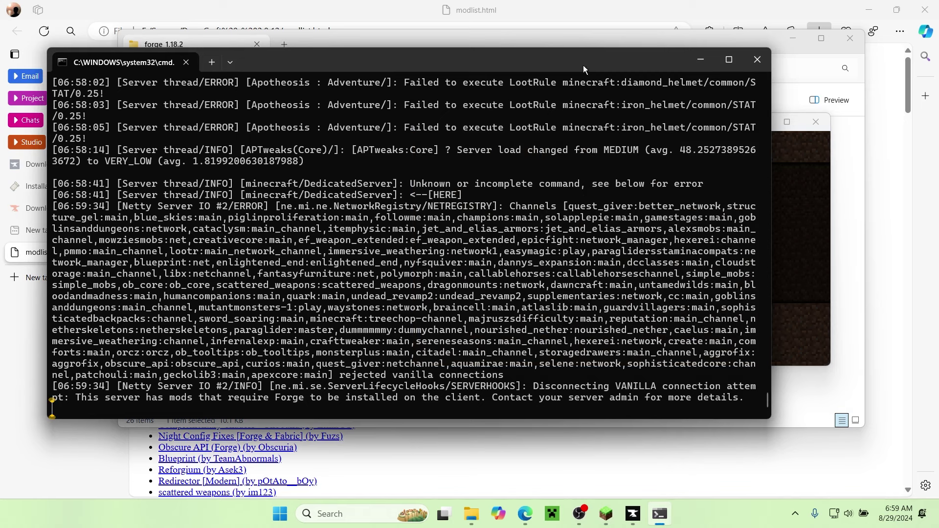
drag(573, 59, 683, 38)
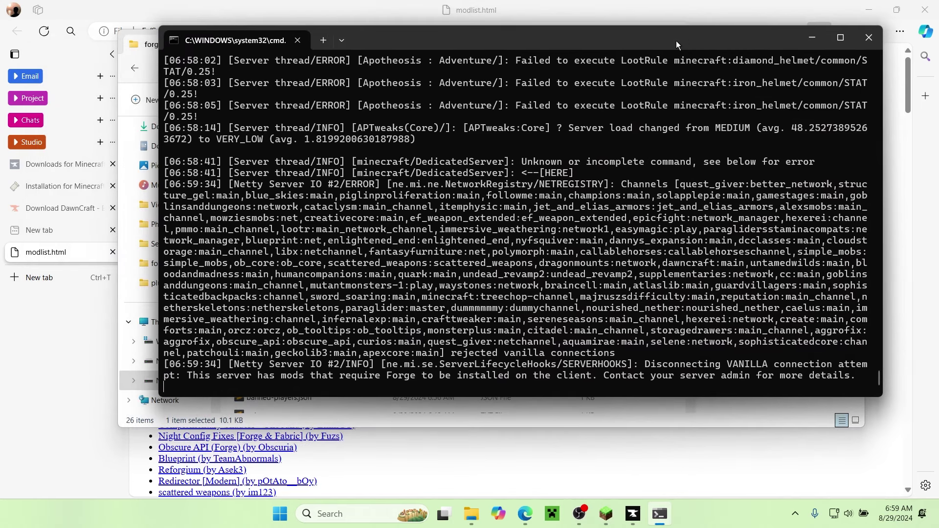